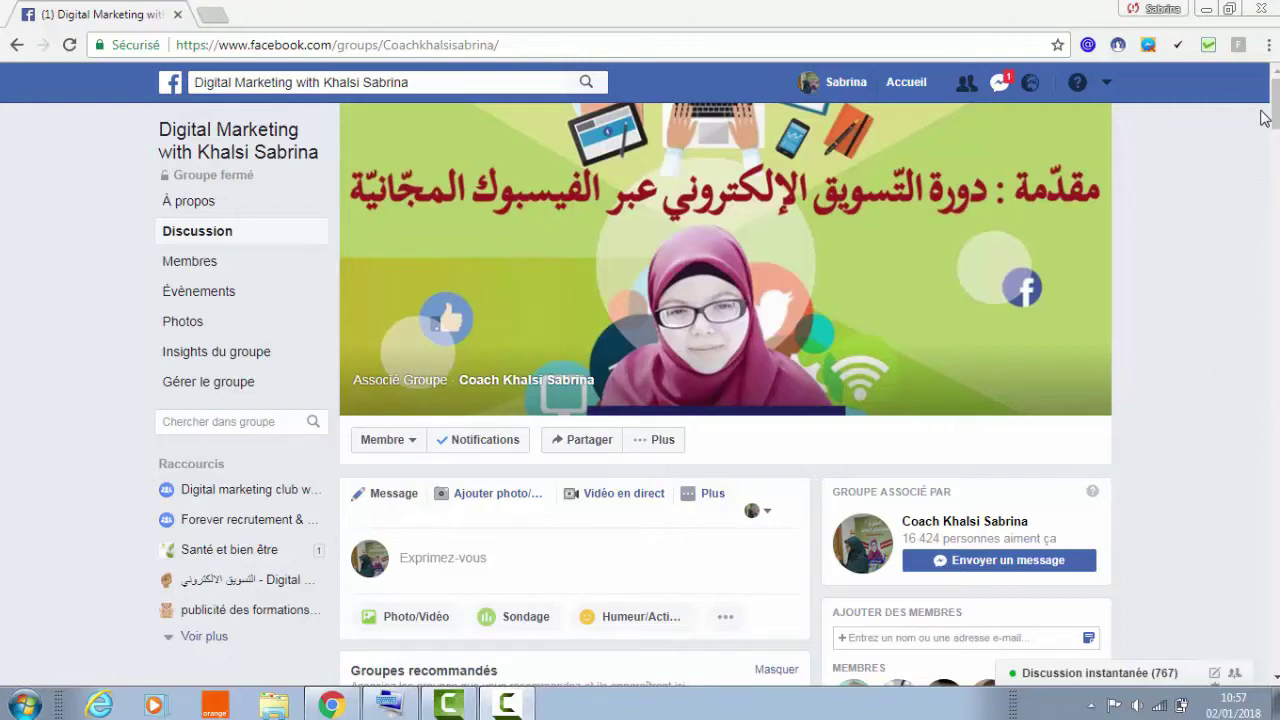
{"action": "scroll", "coordinate": [1276, 115], "scroll_direction": "down", "scroll_amount": 6}
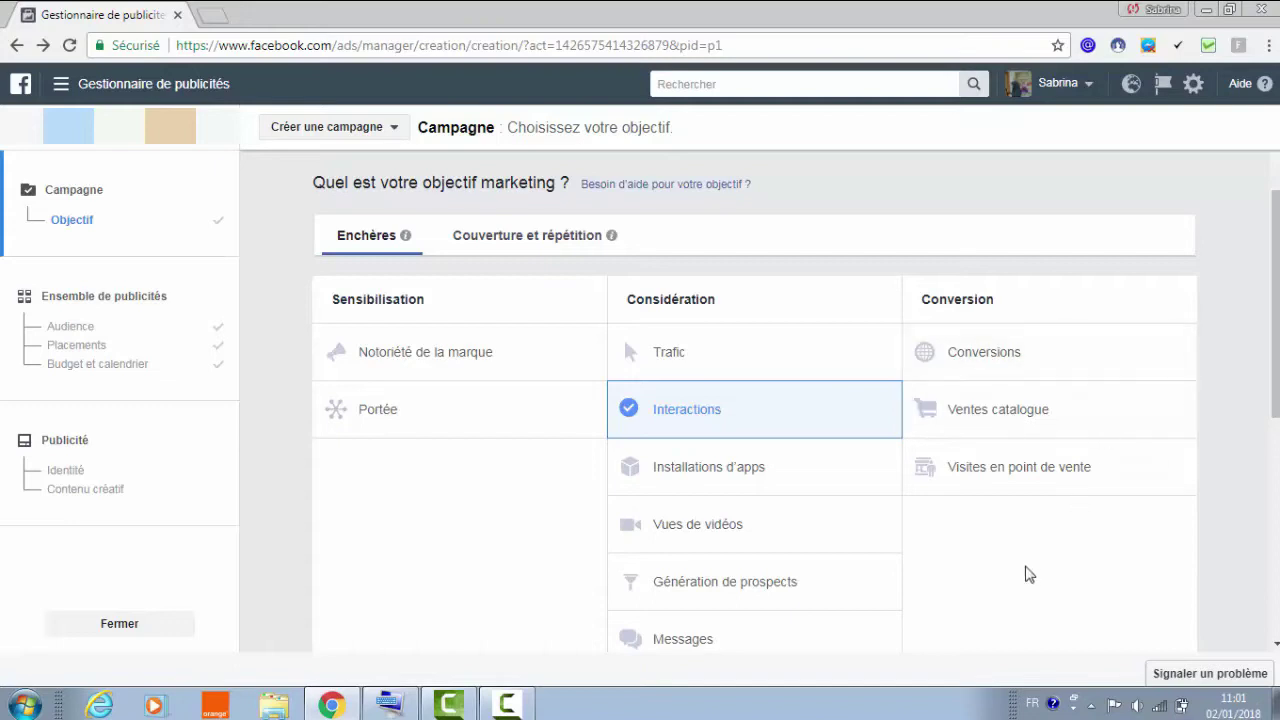
Choose Interactions as the campaign's marketing objective and continue to the ad set settings.
{"action": "left_click", "coordinate": [675, 420]}
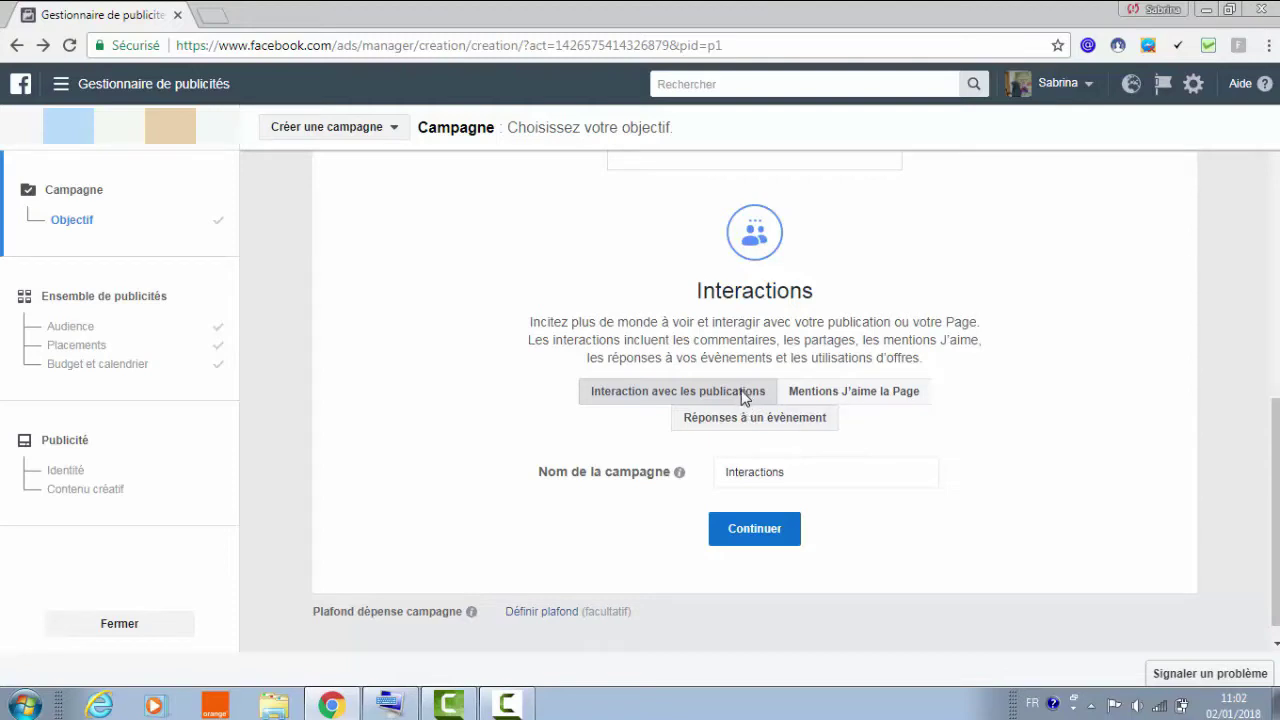
{"action": "left_click", "coordinate": [757, 538]}
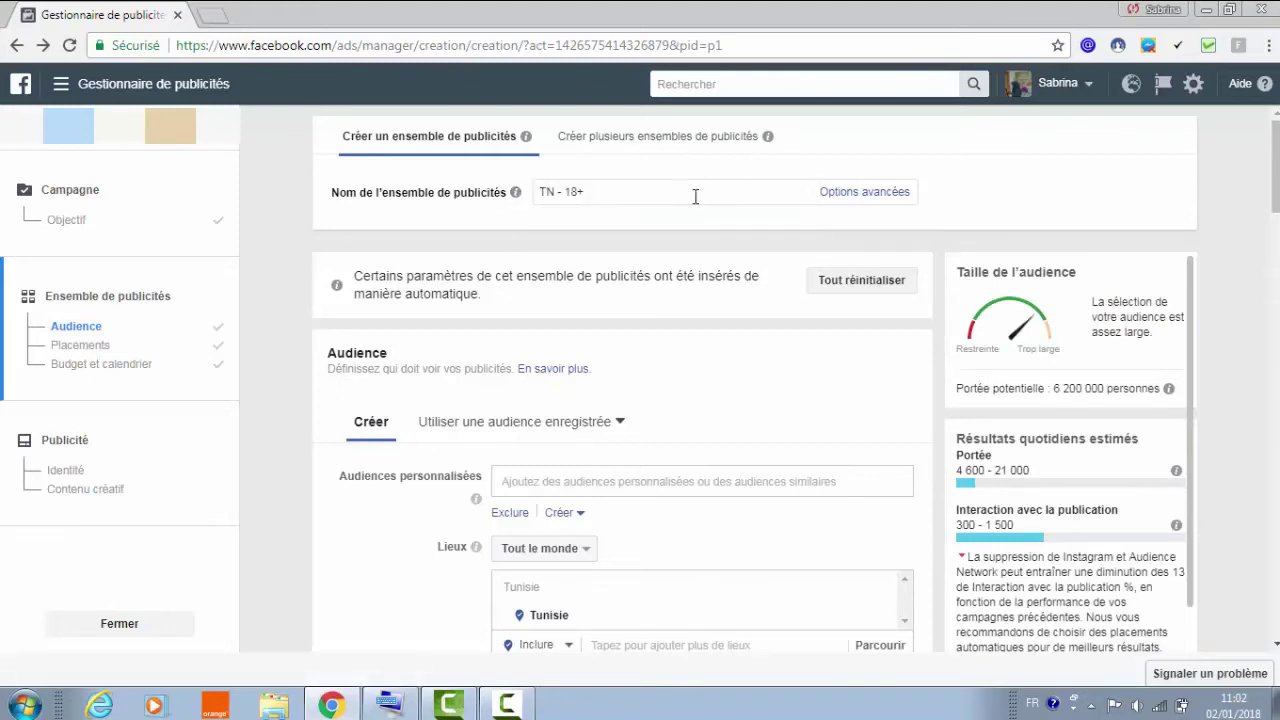
{"action": "mouse_move", "coordinate": [516, 193]}
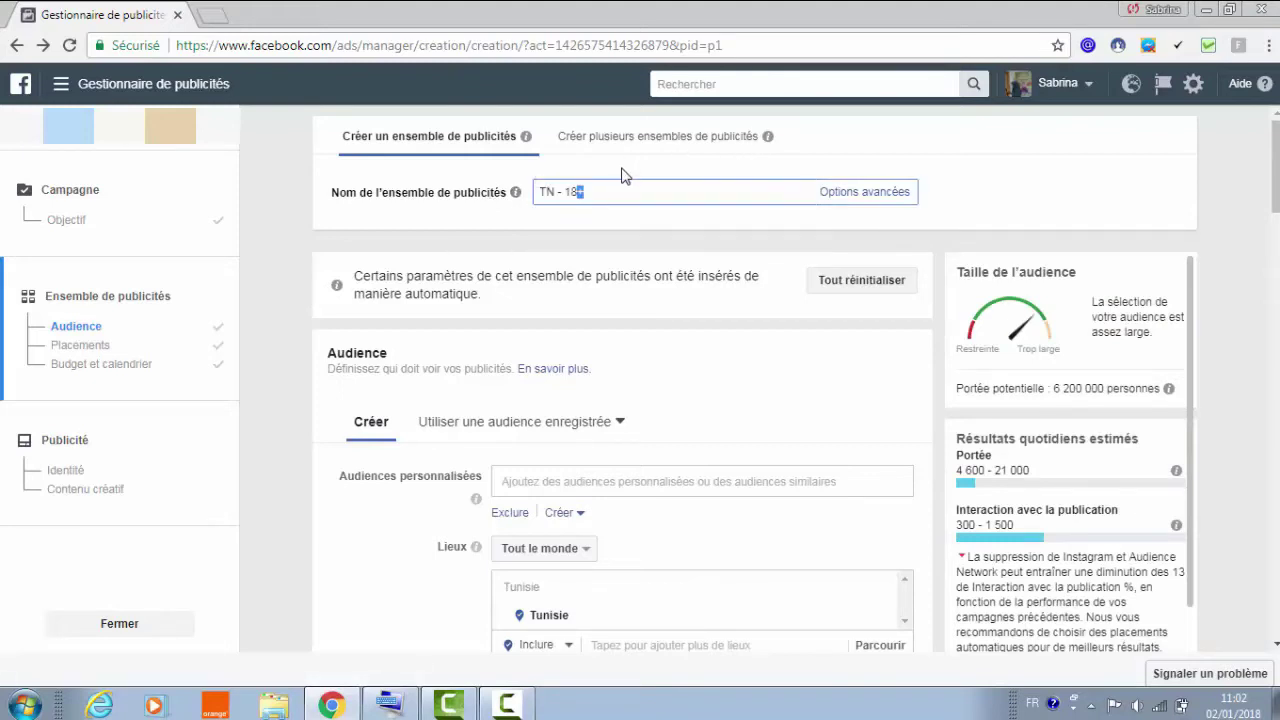
{"action": "left_click", "coordinate": [612, 194]}
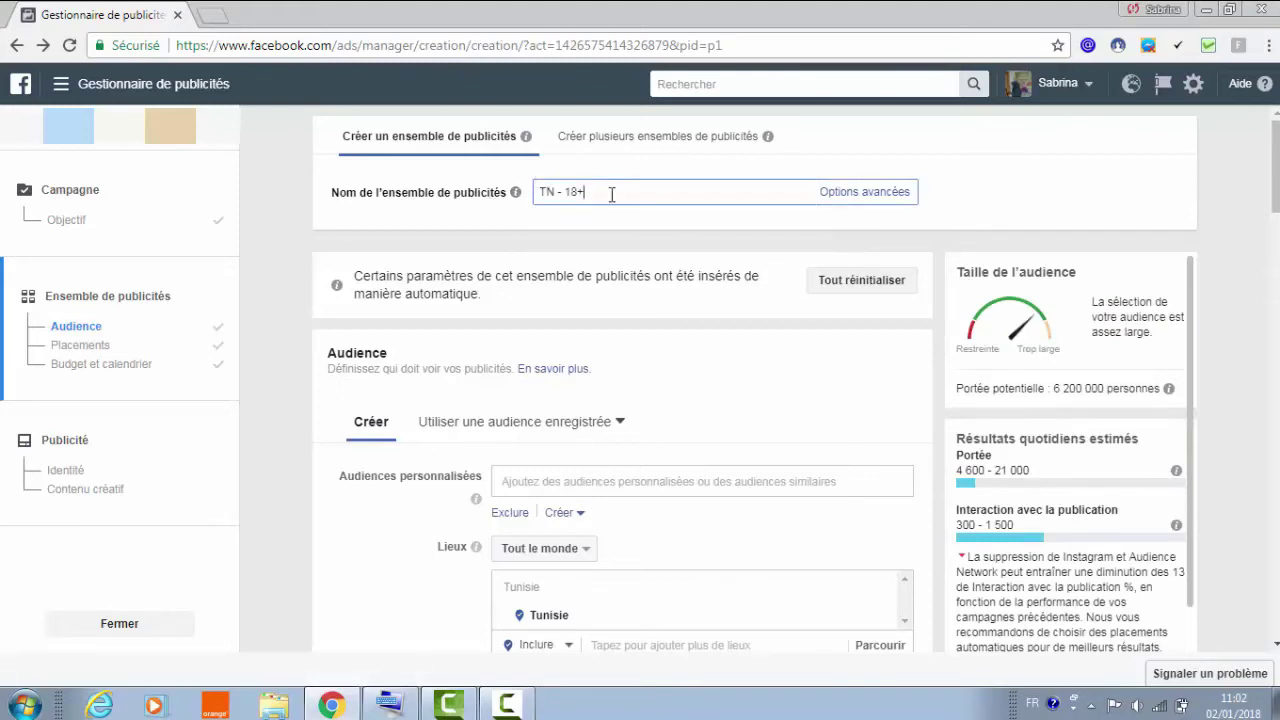
{"action": "left_click", "coordinate": [519, 216]}
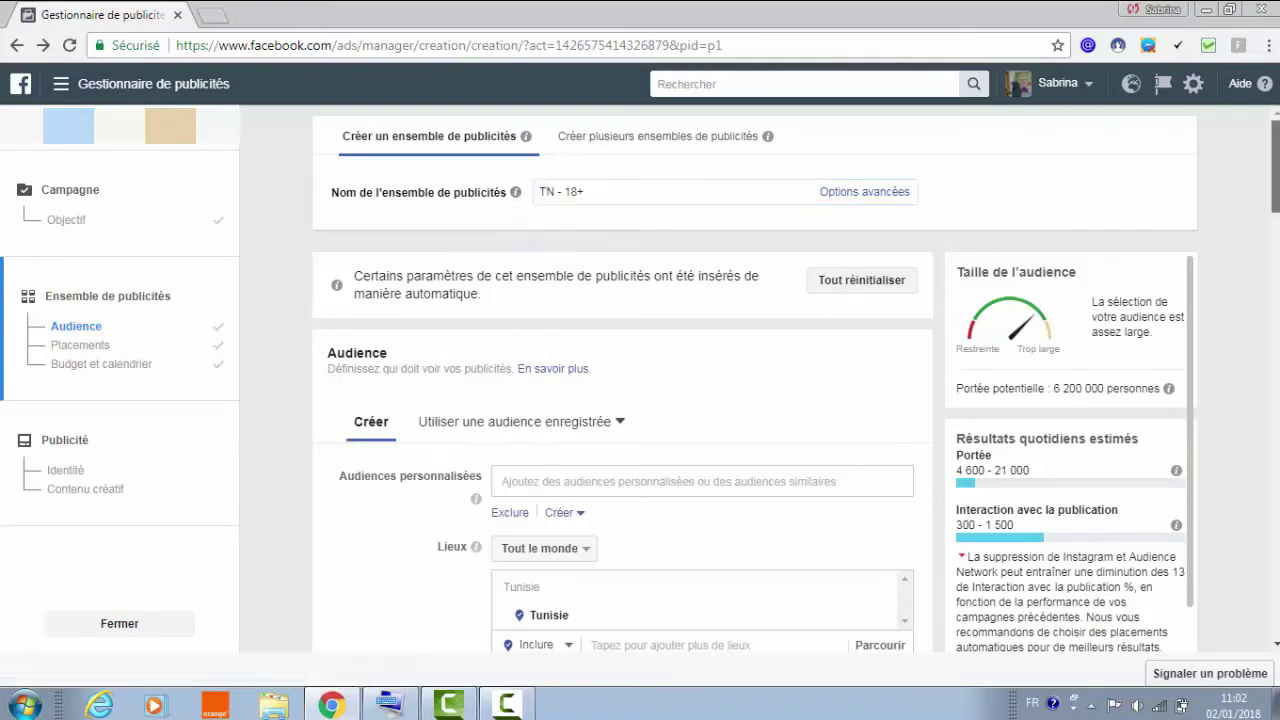
Add the country Algeria to the audience's included locations.
{"action": "scroll", "coordinate": [1263, 192], "scroll_direction": "down", "scroll_amount": 2}
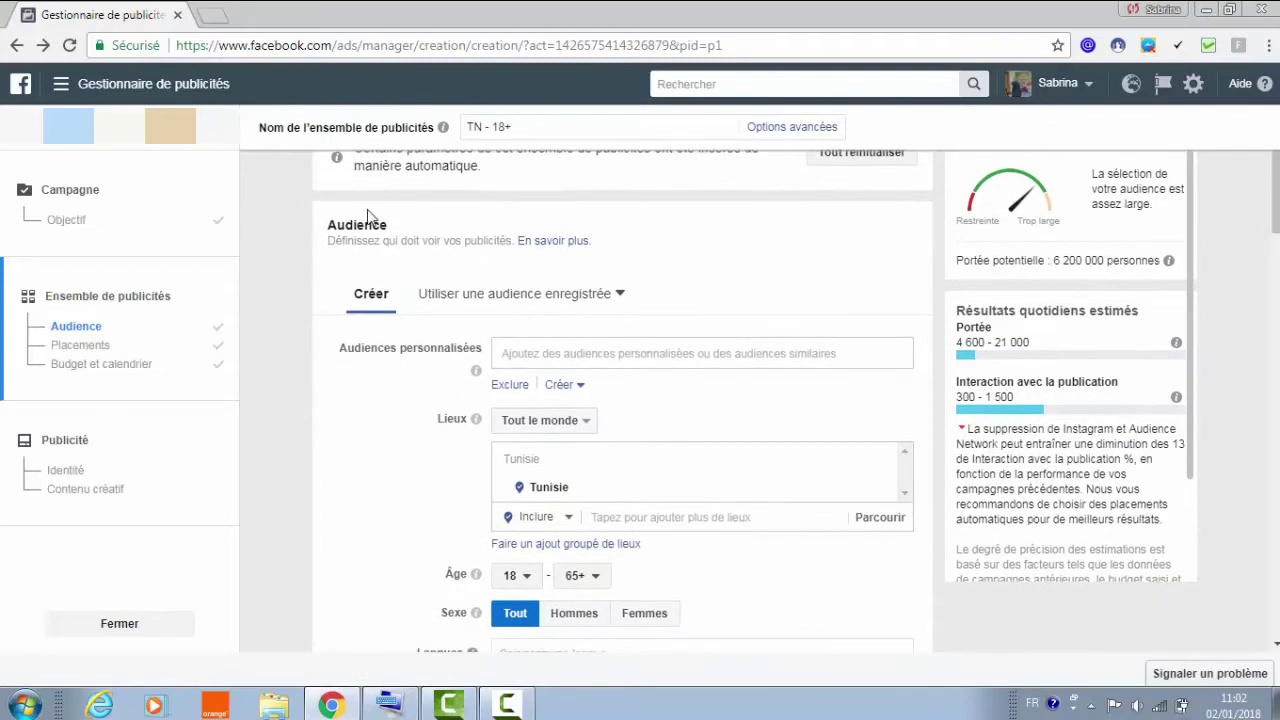
{"action": "mouse_move", "coordinate": [476, 370]}
{"action": "mouse_move", "coordinate": [436, 426]}
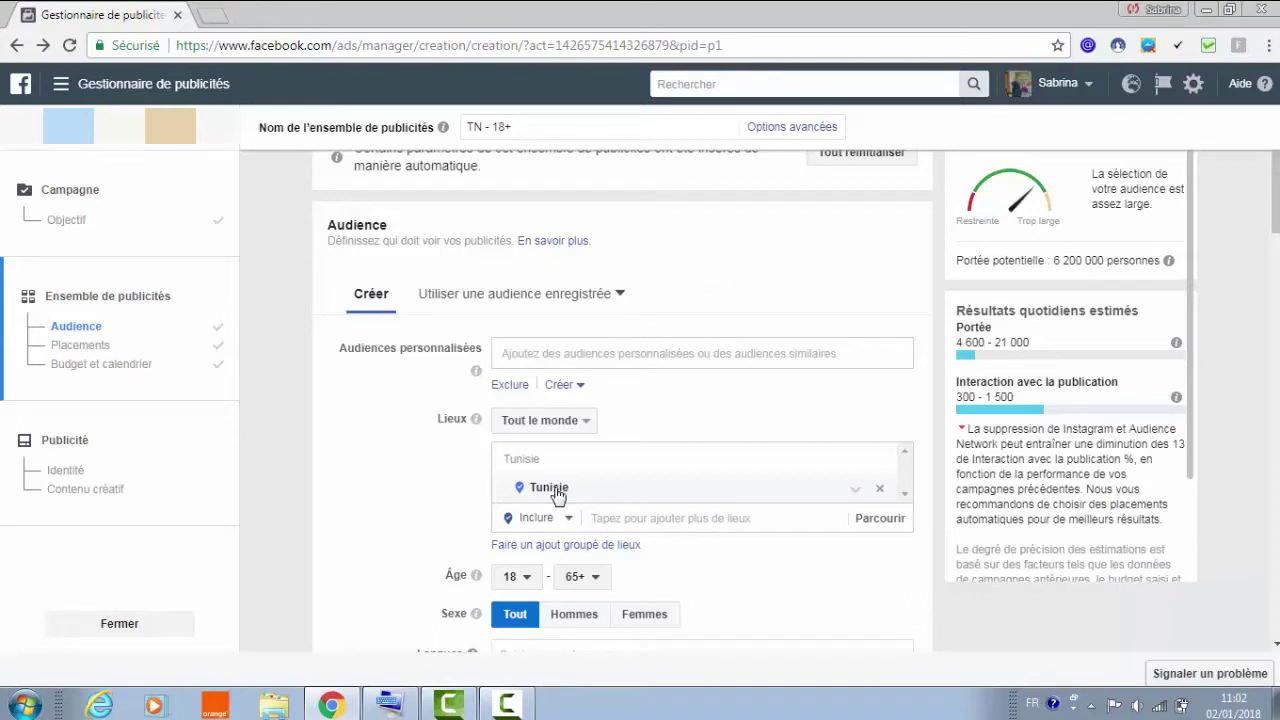
{"action": "left_click", "coordinate": [786, 516]}
{"action": "type", "text": "a"}
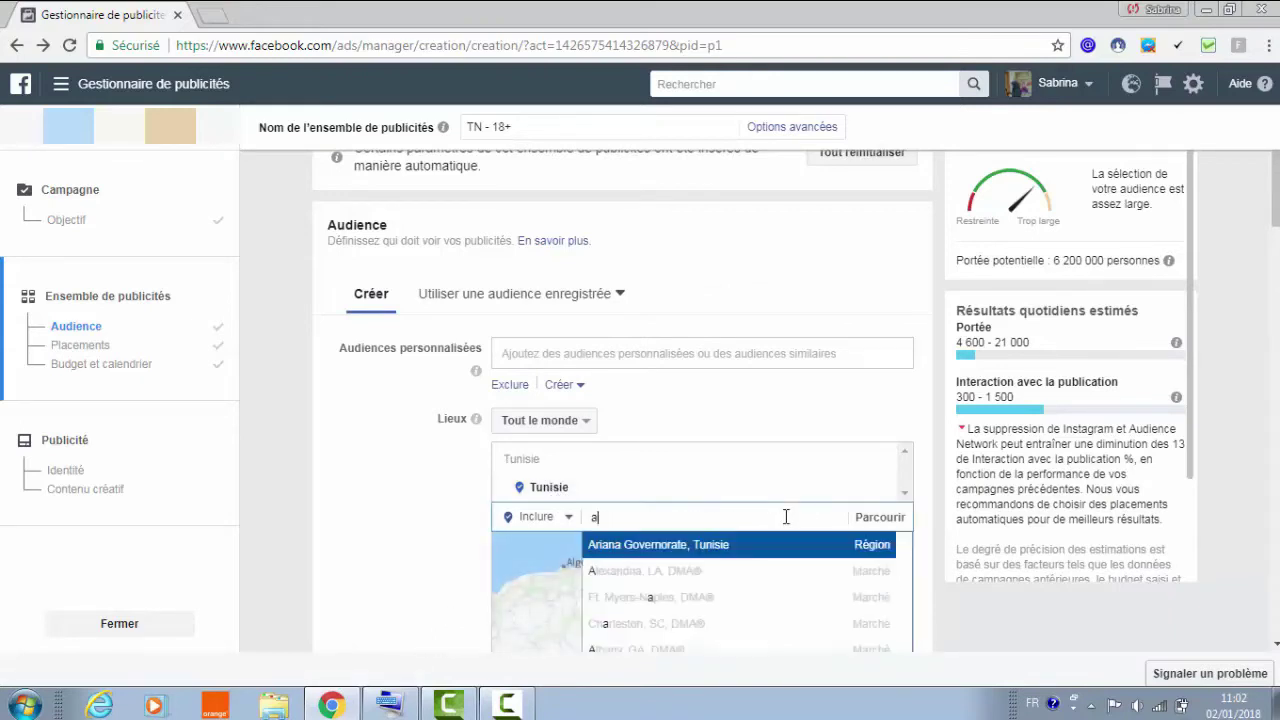
{"action": "type", "text": "lger"}
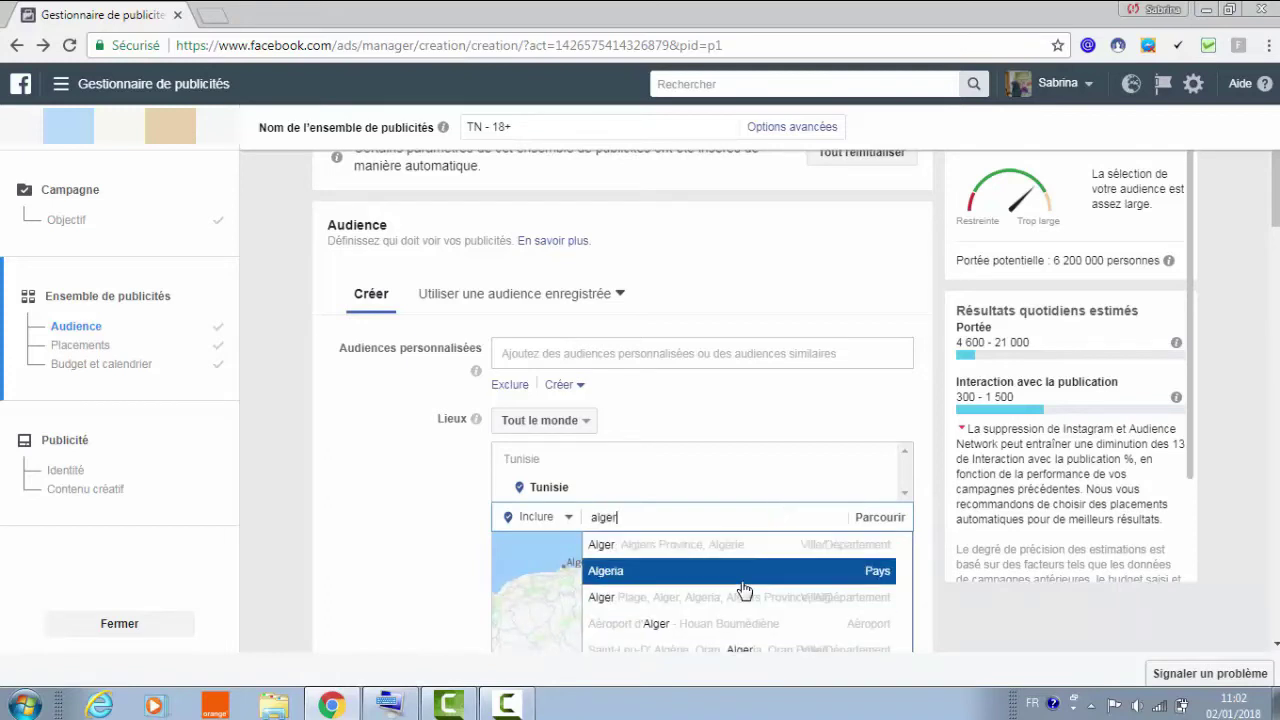
{"action": "left_click", "coordinate": [870, 583]}
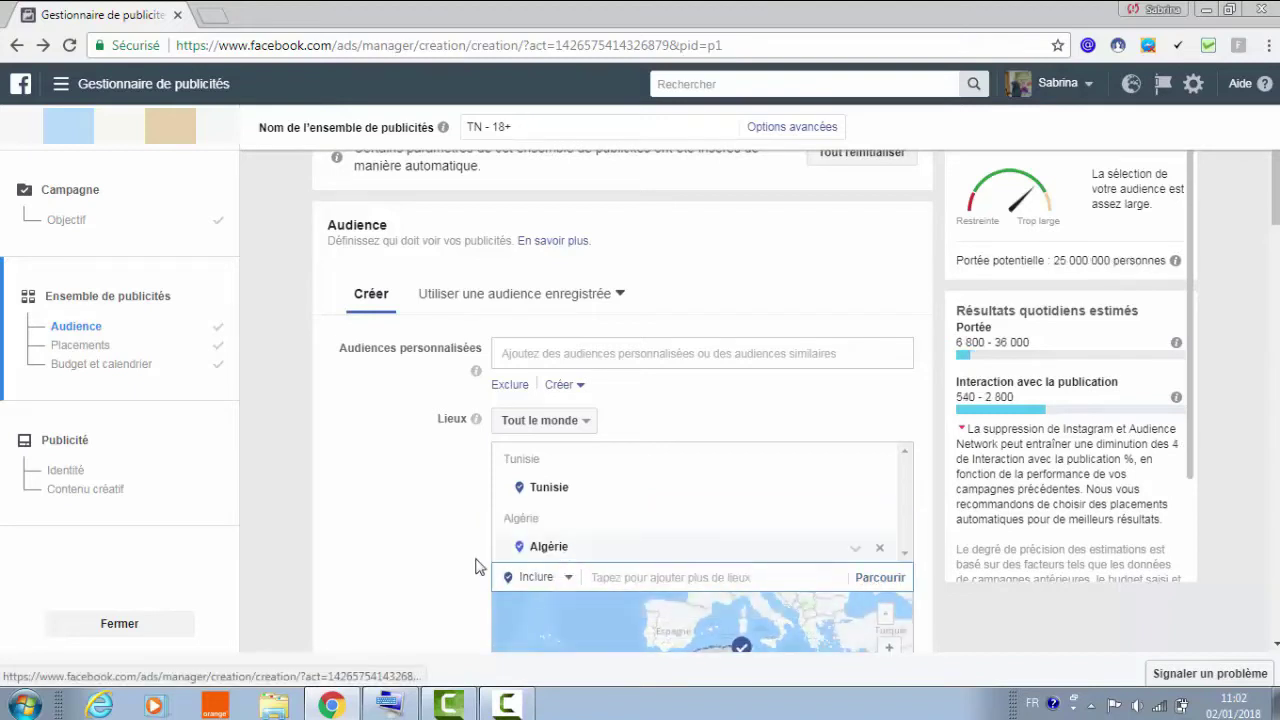
Remove both Tunisia and Algeria from the audience's included locations.
{"action": "scroll", "coordinate": [700, 450], "scroll_direction": "down", "scroll_amount": 2}
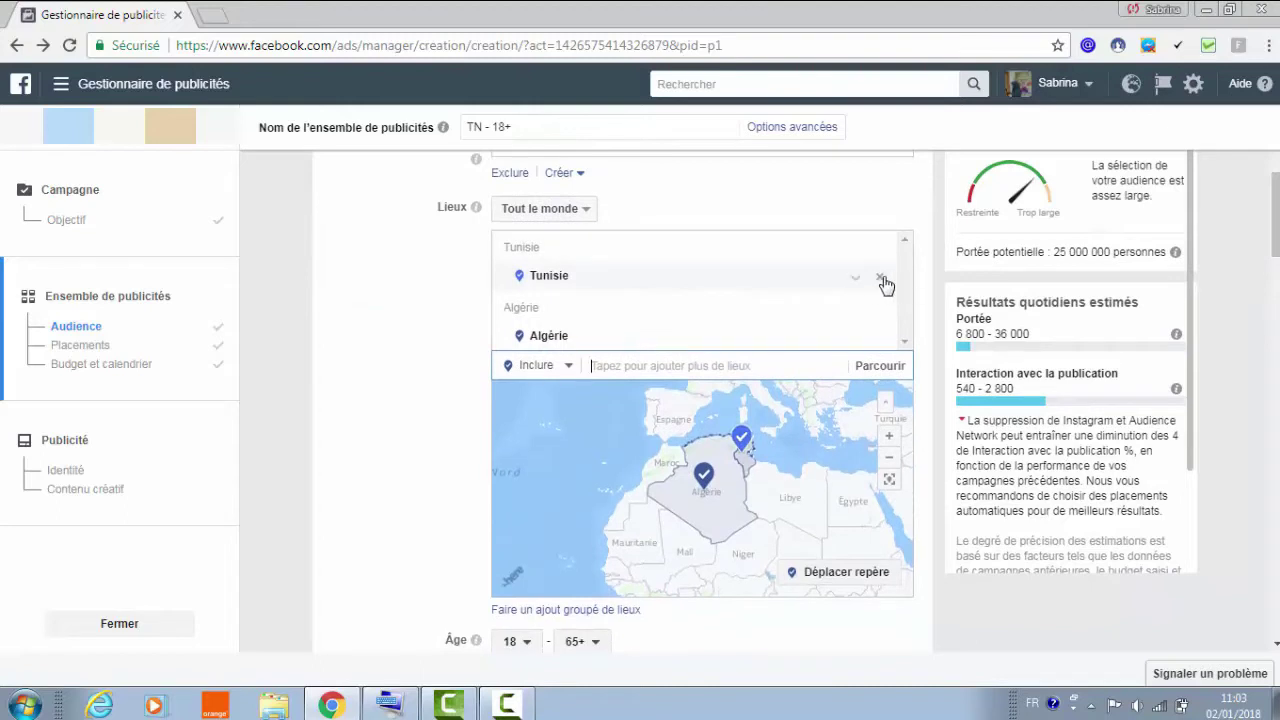
{"action": "left_click", "coordinate": [884, 285]}
{"action": "left_click", "coordinate": [880, 279]}
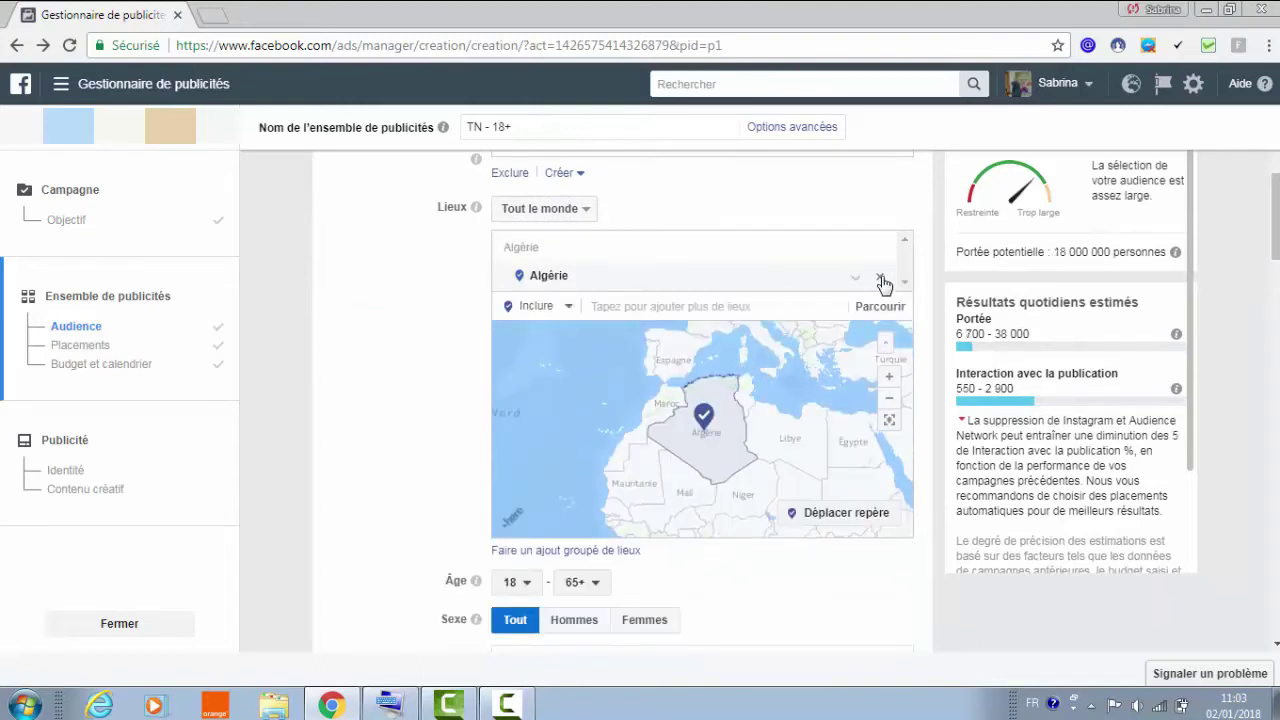
{"action": "left_click", "coordinate": [880, 280]}
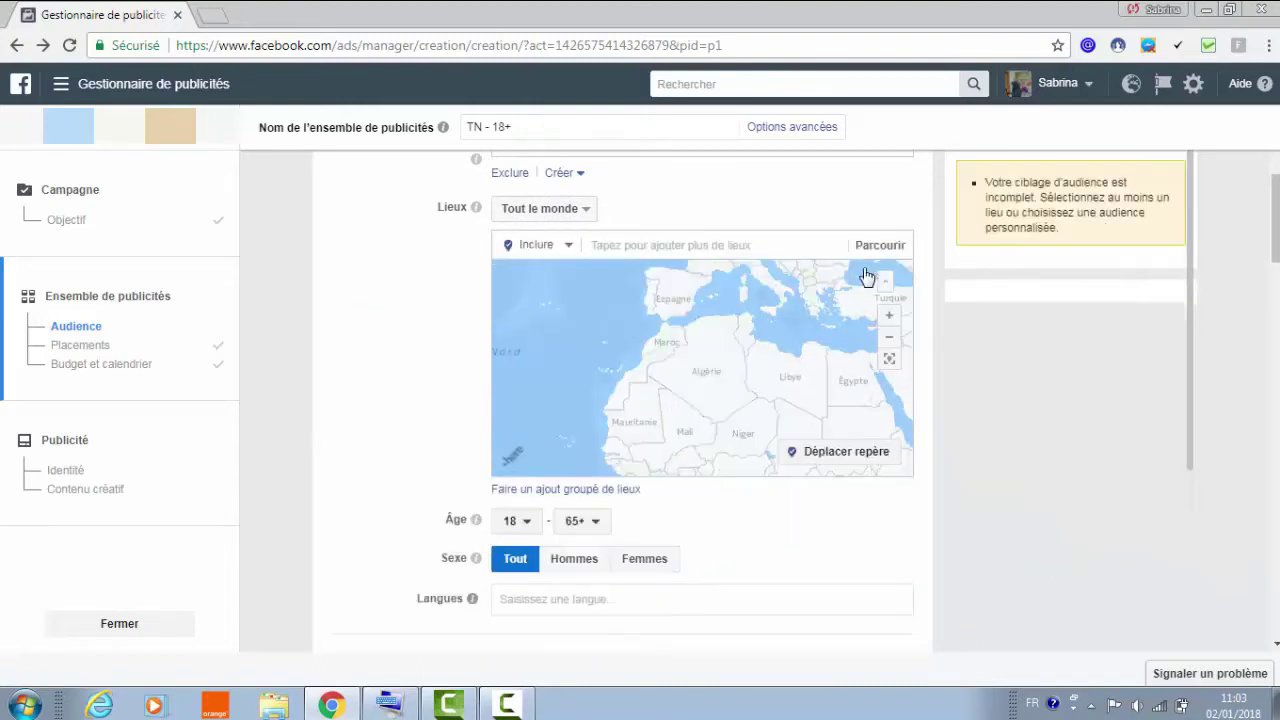
Add the Tunisian regions Sfax and Sousse Governorate to the audience's included locations.
{"action": "left_click", "coordinate": [657, 240]}
{"action": "type", "text": "s"}
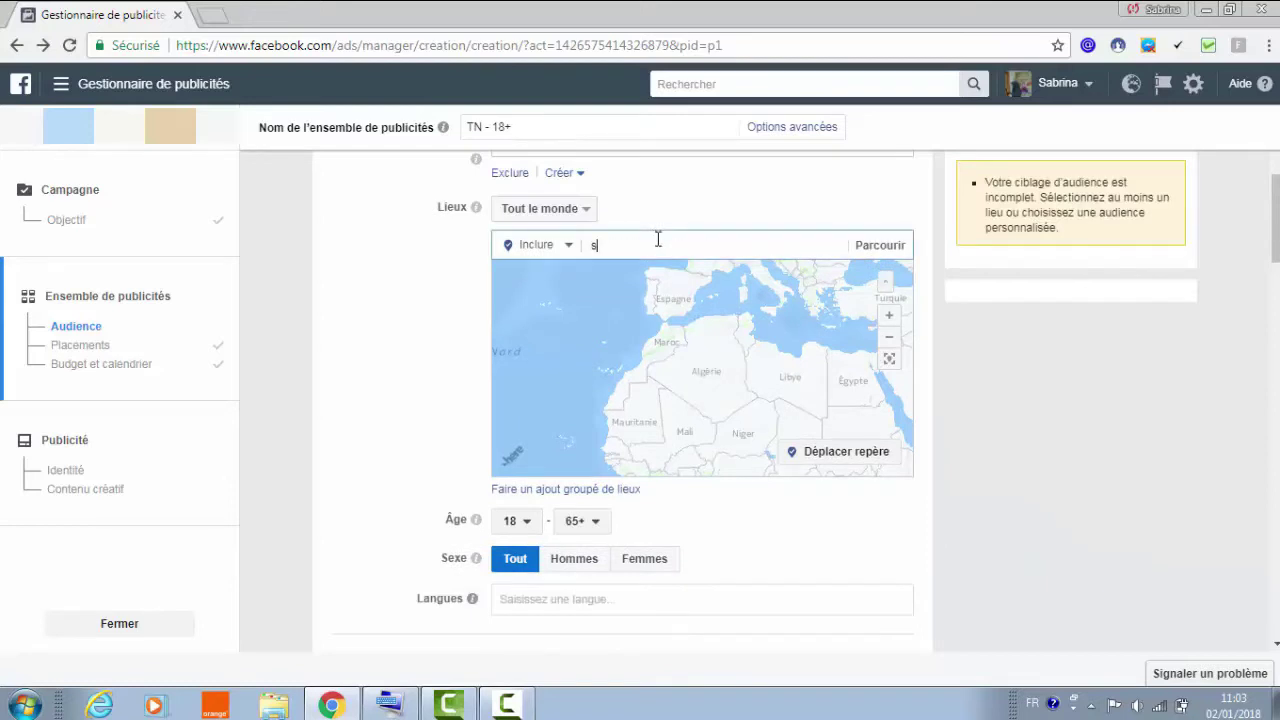
{"action": "type", "text": "fax"}
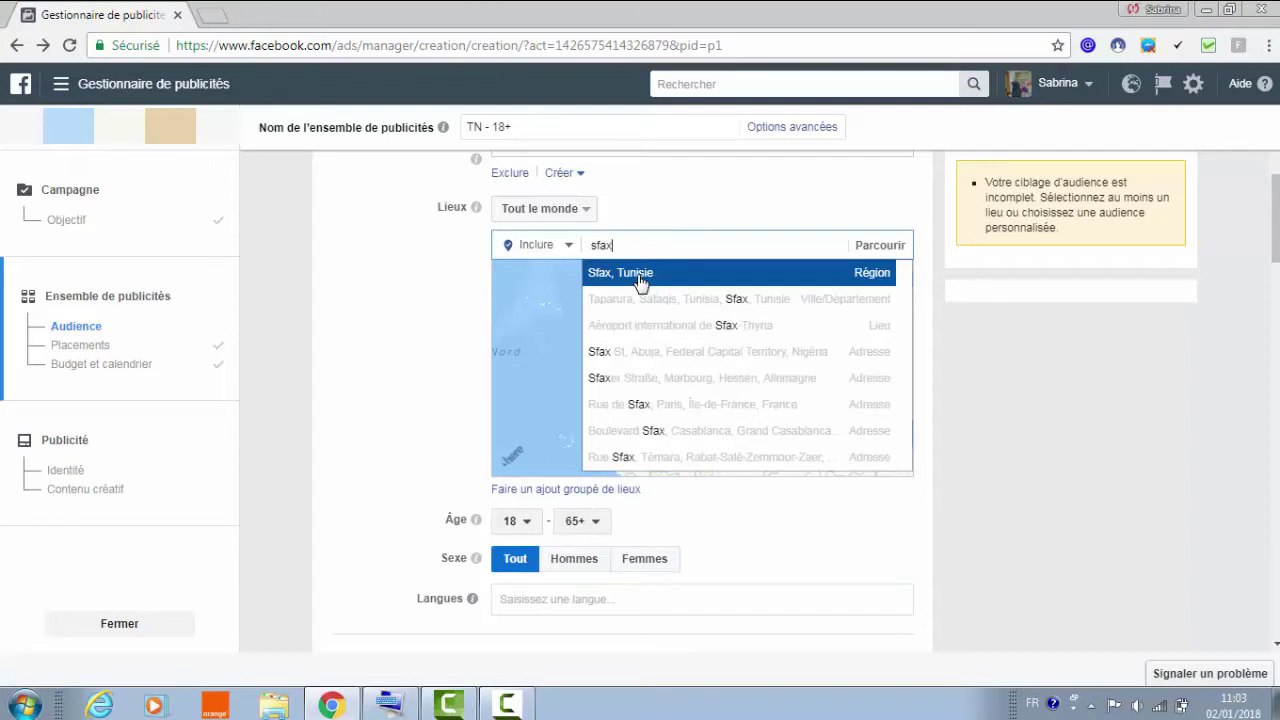
{"action": "left_click", "coordinate": [640, 282]}
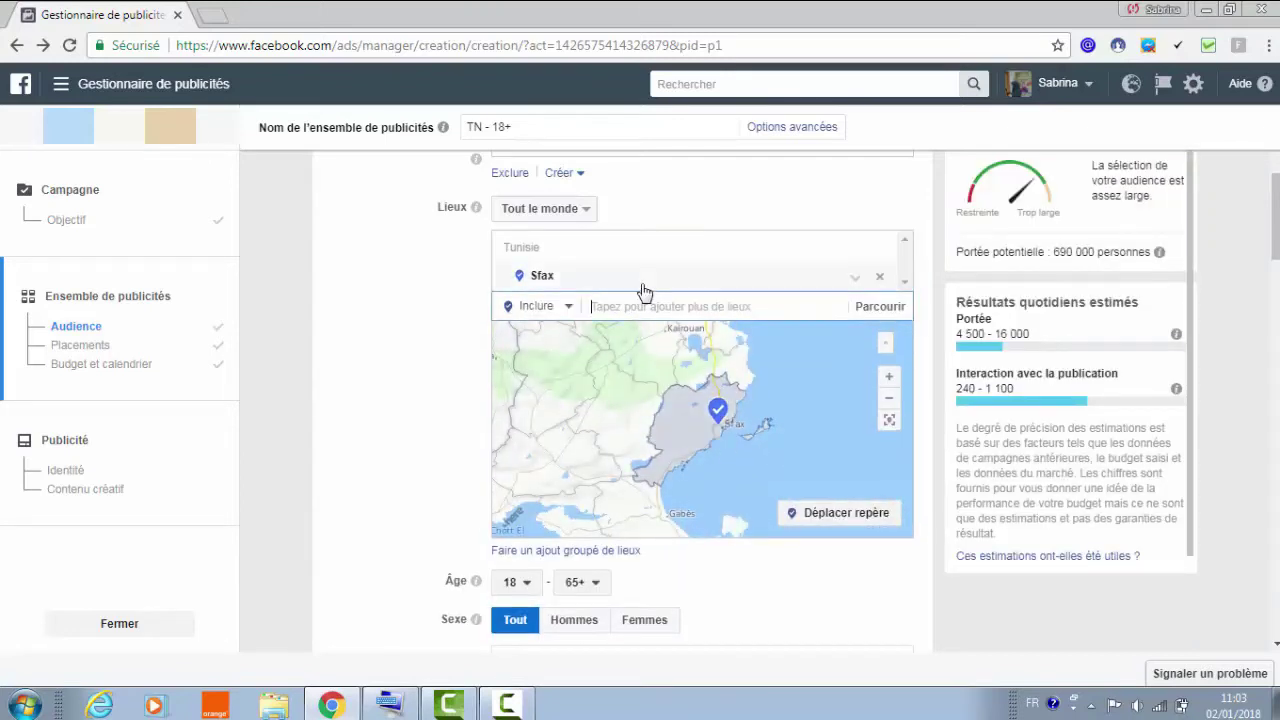
{"action": "type", "text": "sou"}
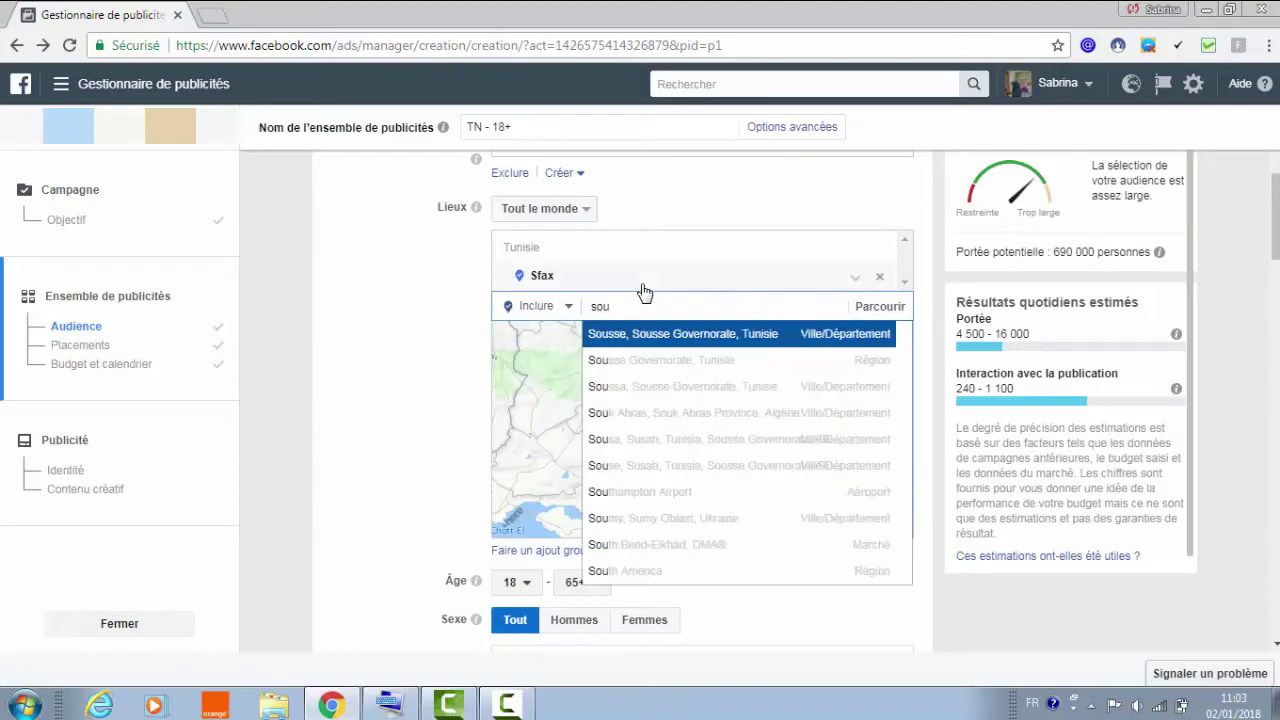
{"action": "left_click", "coordinate": [646, 362]}
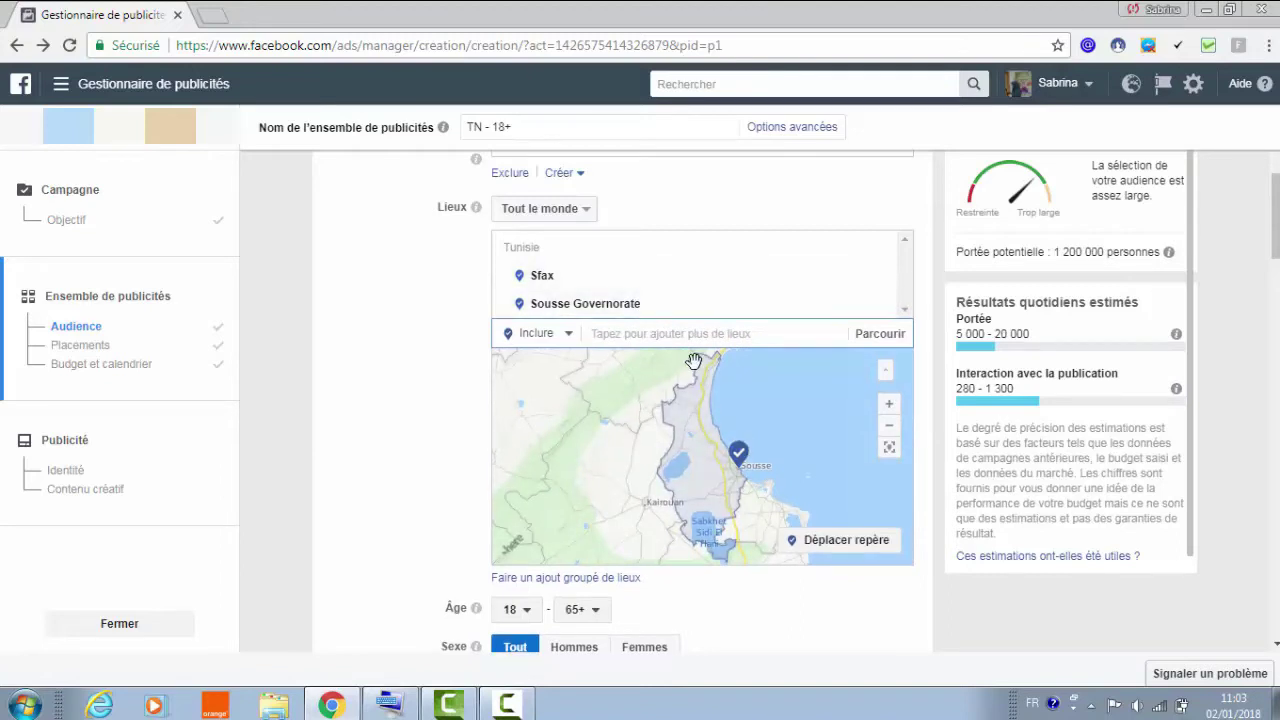
Remove Sfax and Sousse Governorate from the audience's locations and include the whole country of Tunisia instead.
{"action": "left_click", "coordinate": [880, 281]}
{"action": "left_click", "coordinate": [880, 281]}
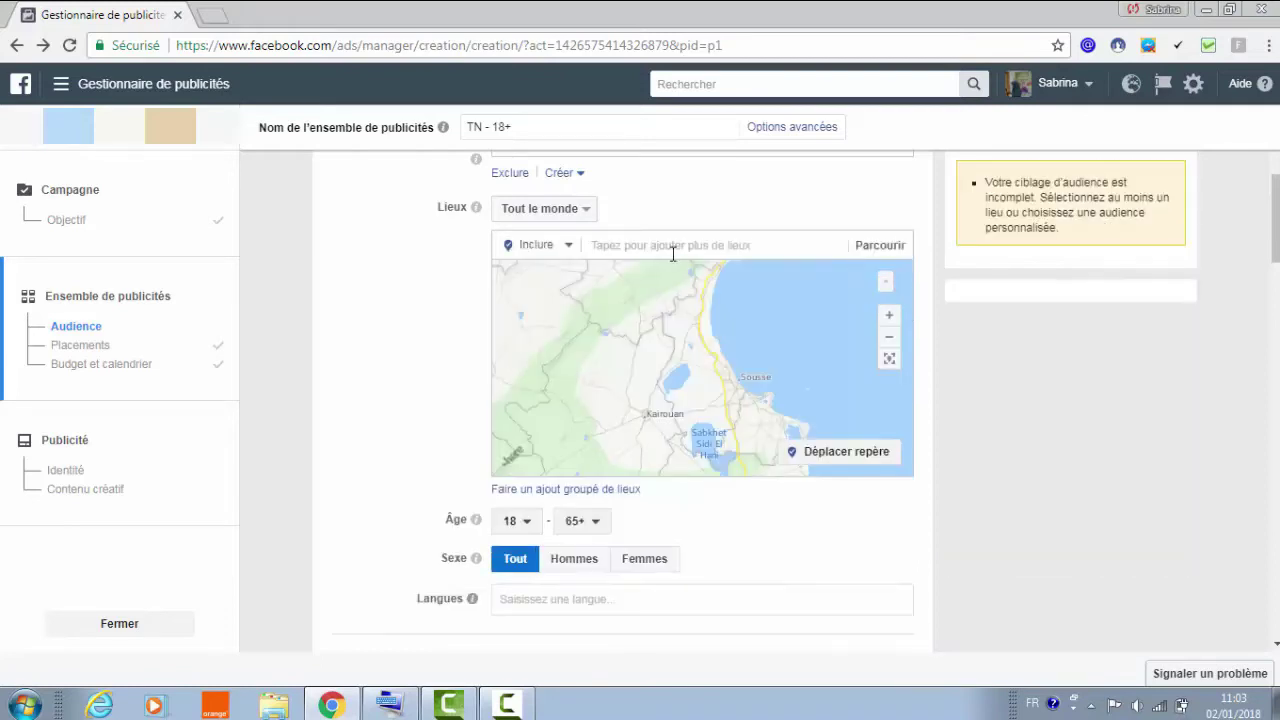
{"action": "left_click", "coordinate": [676, 247]}
{"action": "type", "text": "tunis"}
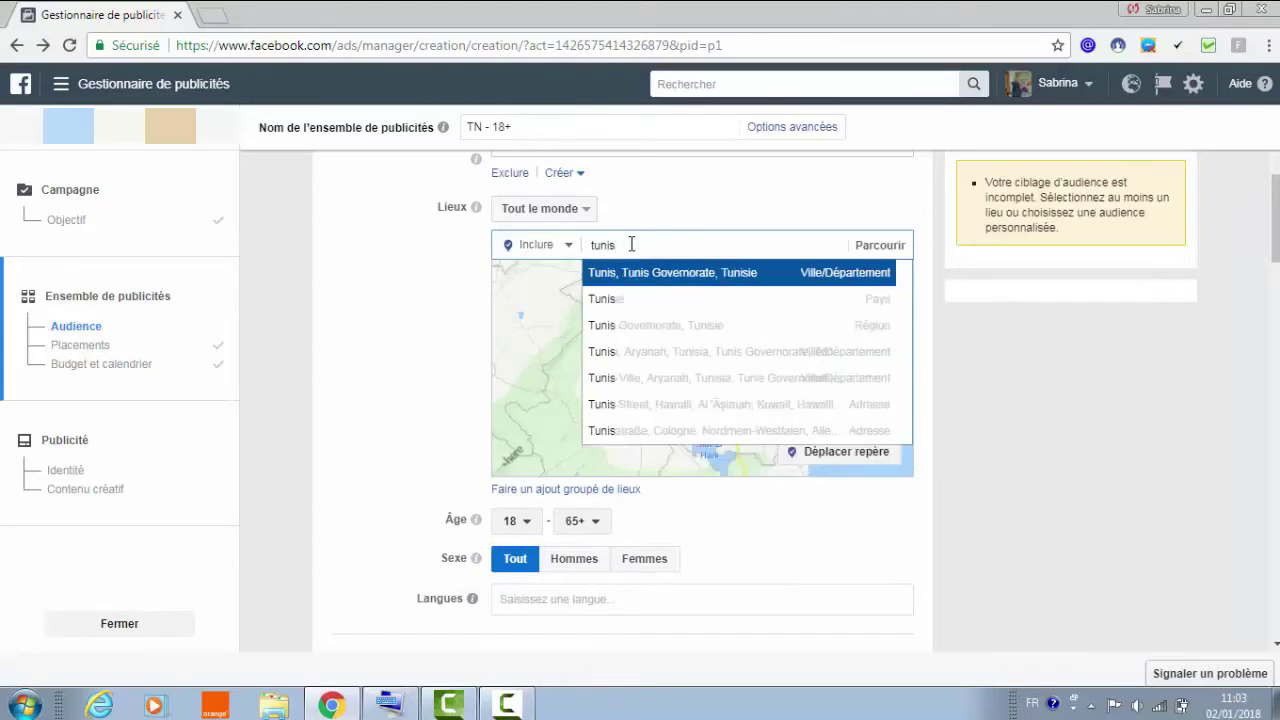
{"action": "left_click", "coordinate": [645, 299]}
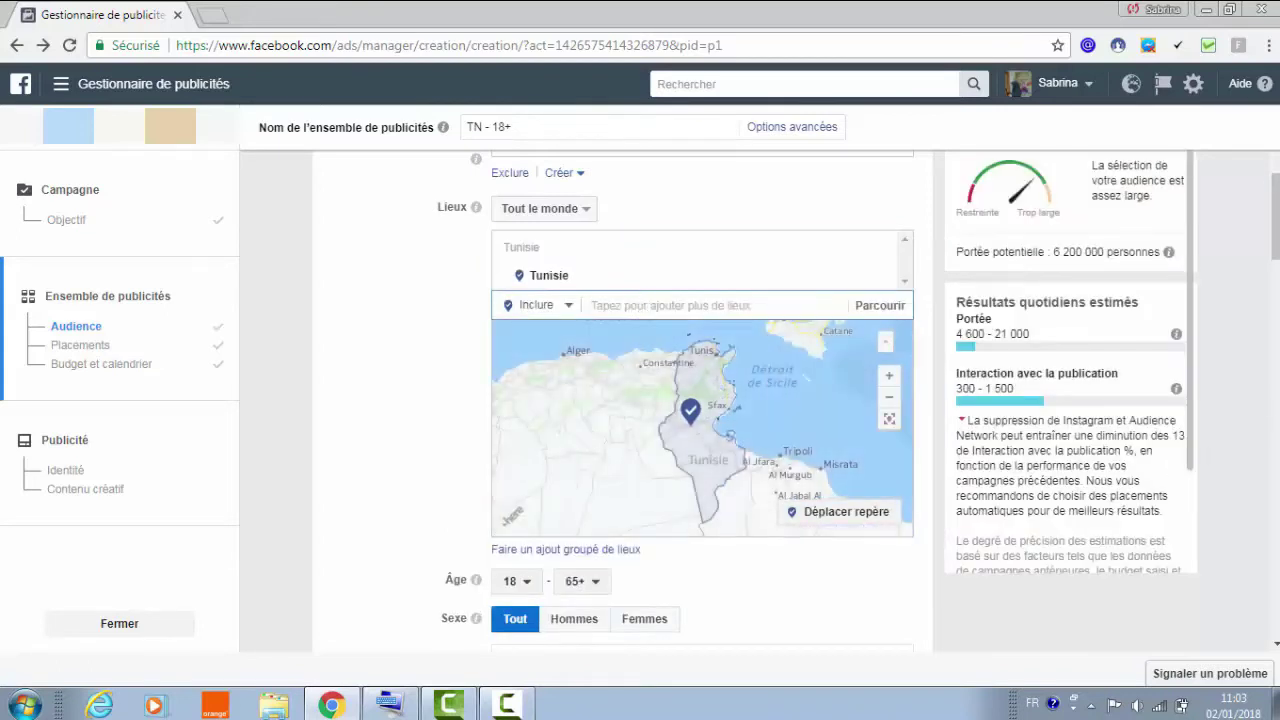
Set the audience's age range from 22 to 45.
{"action": "scroll", "coordinate": [510, 505], "scroll_direction": "down", "scroll_amount": 2}
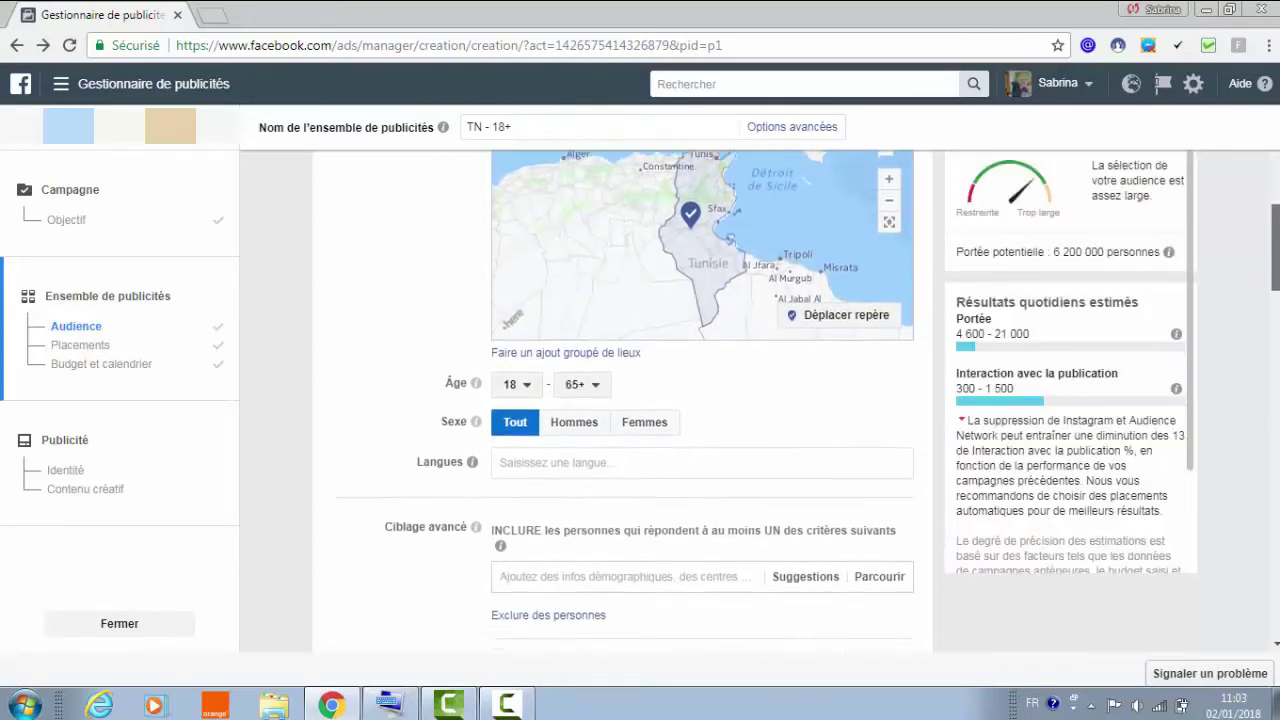
{"action": "left_click", "coordinate": [532, 385]}
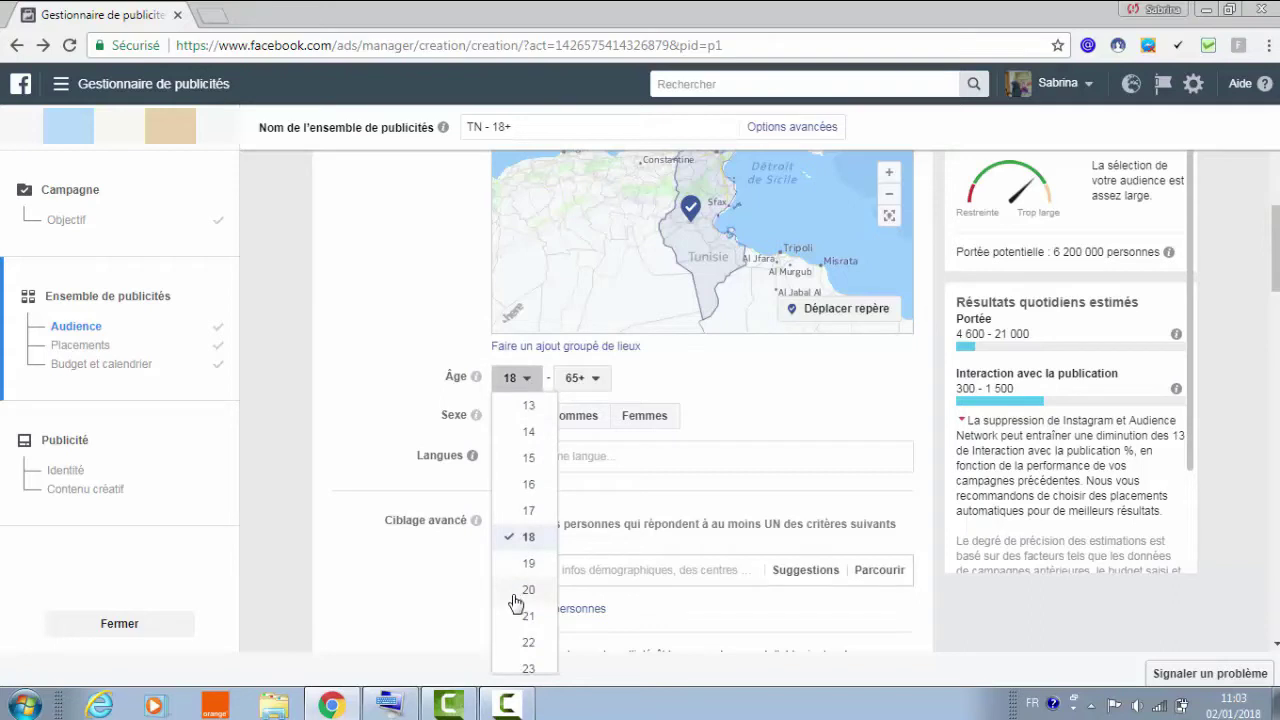
{"action": "left_click", "coordinate": [528, 646]}
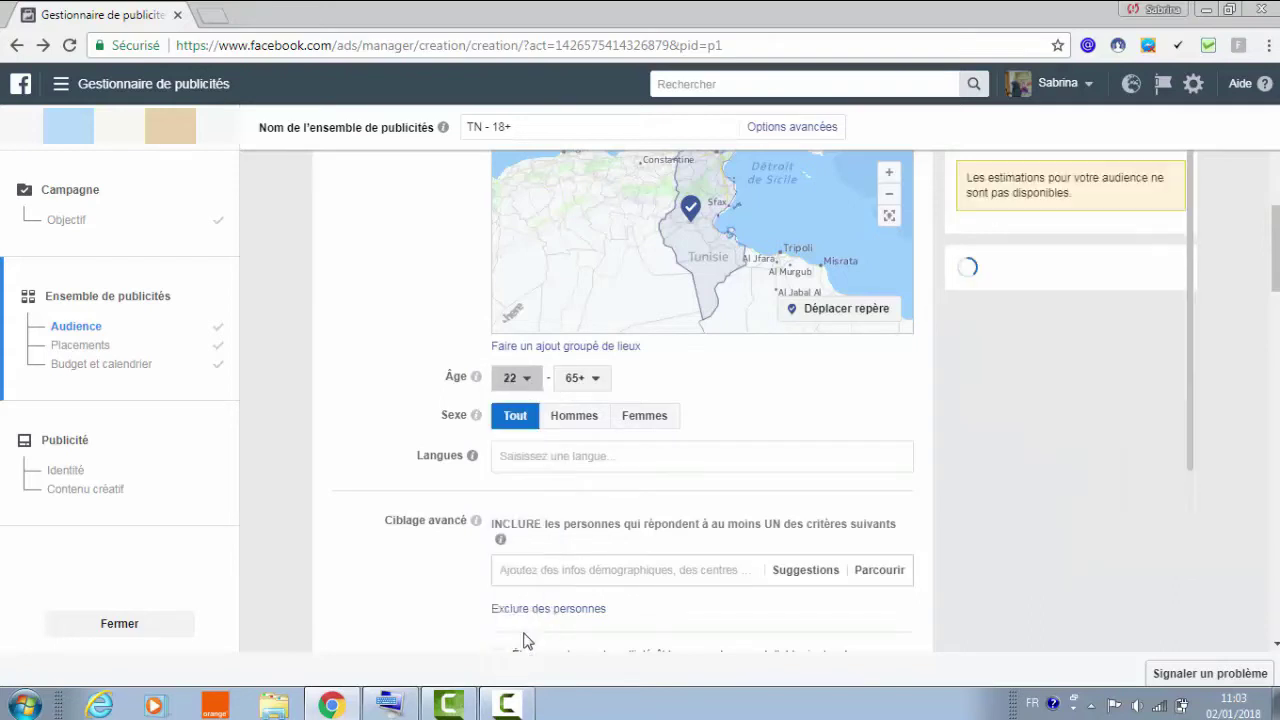
{"action": "left_click", "coordinate": [595, 379]}
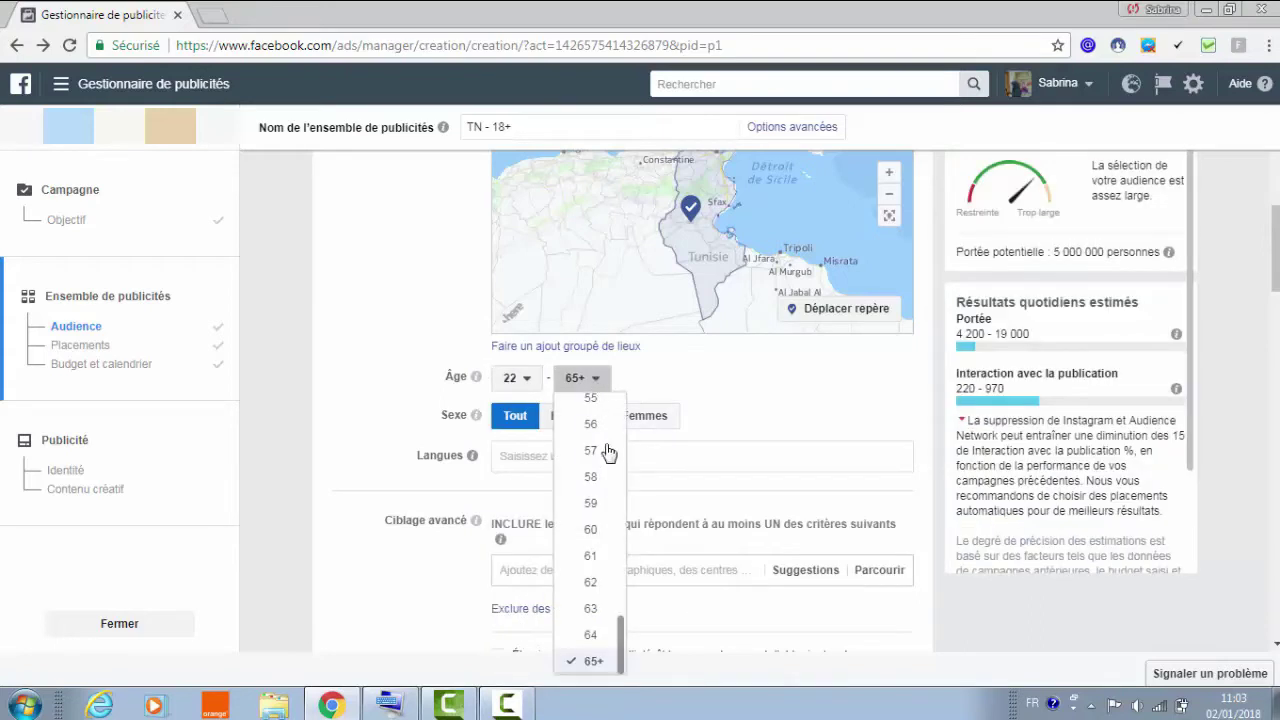
{"action": "scroll", "coordinate": [621, 412], "scroll_direction": "up", "scroll_amount": 3}
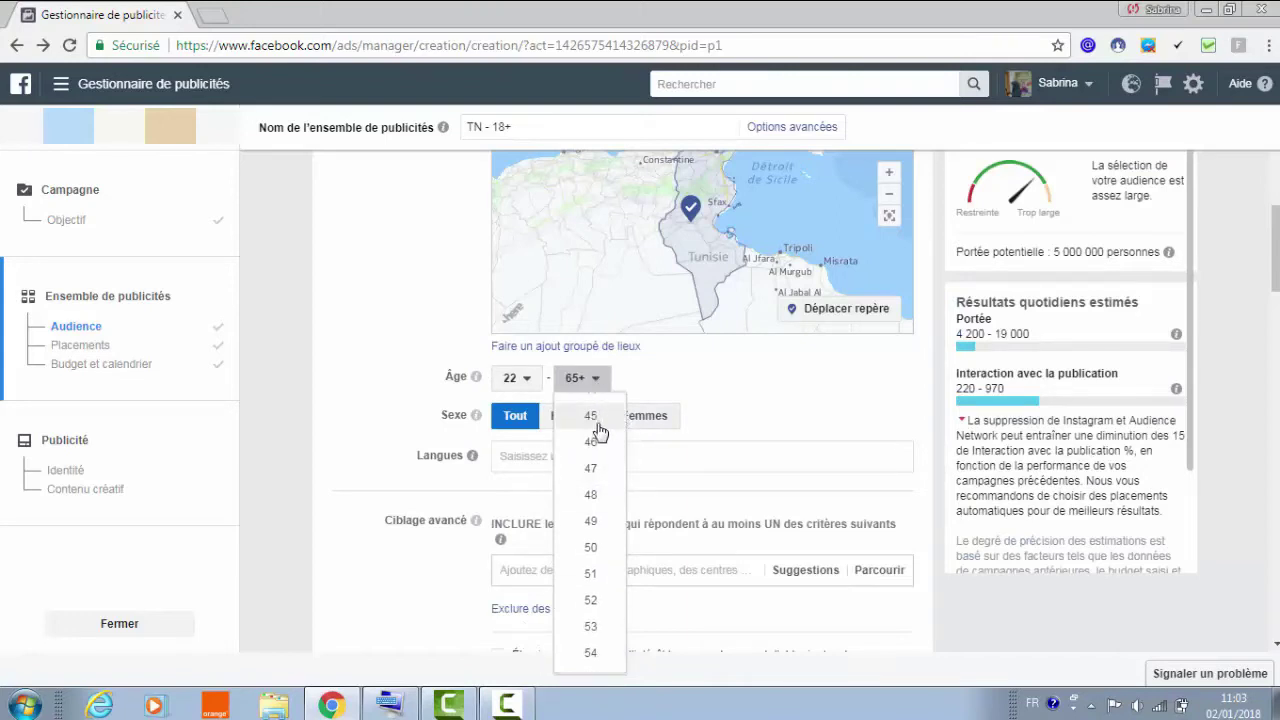
{"action": "left_click", "coordinate": [589, 422]}
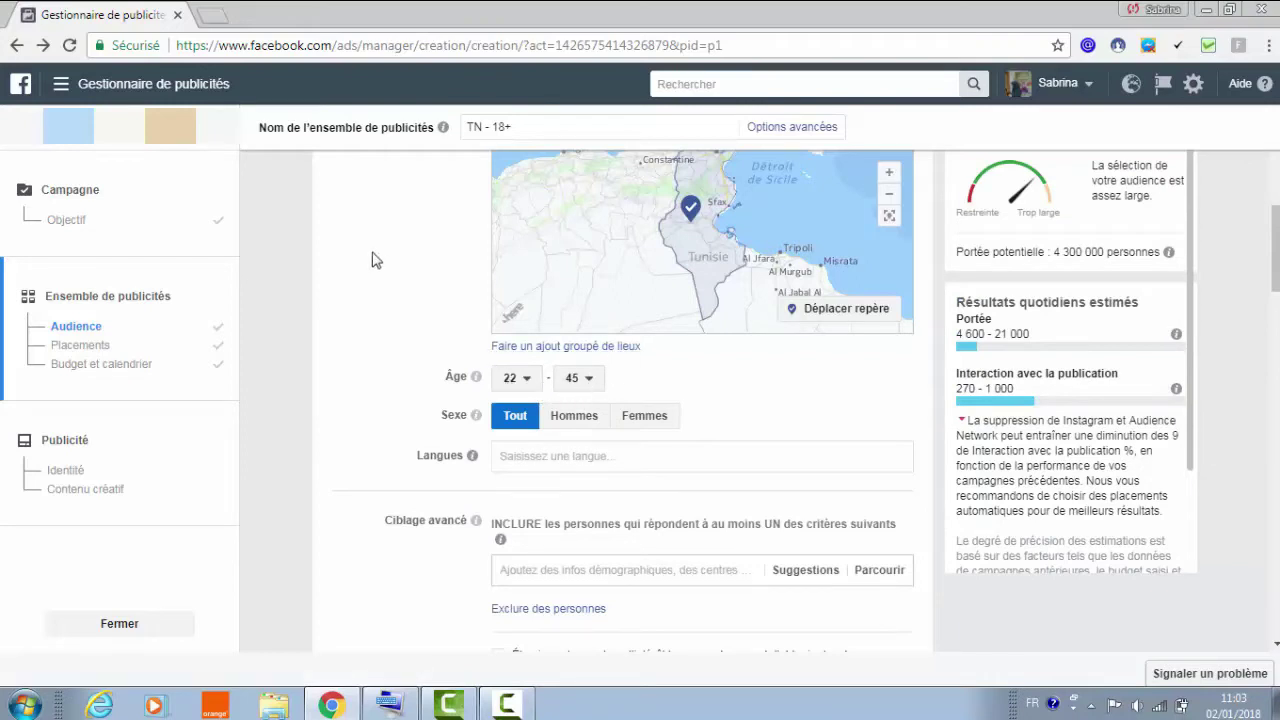
Open facebook.com in a new browser tab.
{"action": "left_click", "coordinate": [216, 15]}
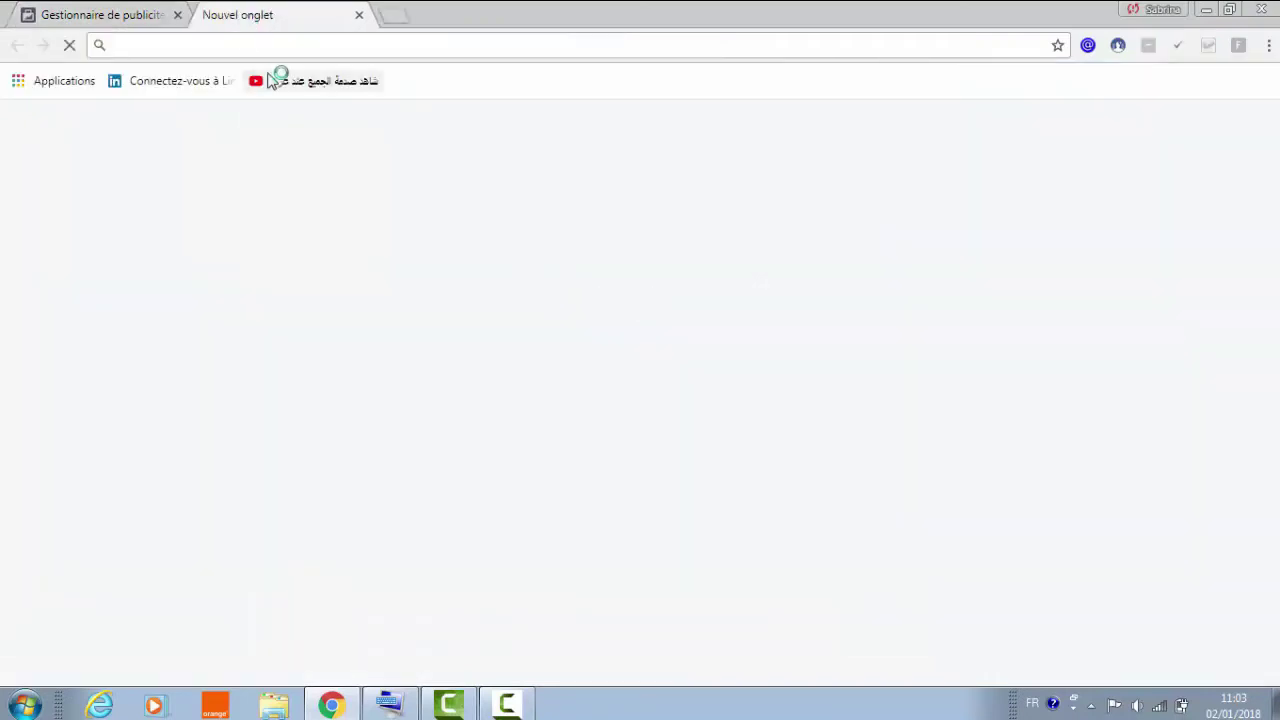
{"action": "type", "text": "fb"}
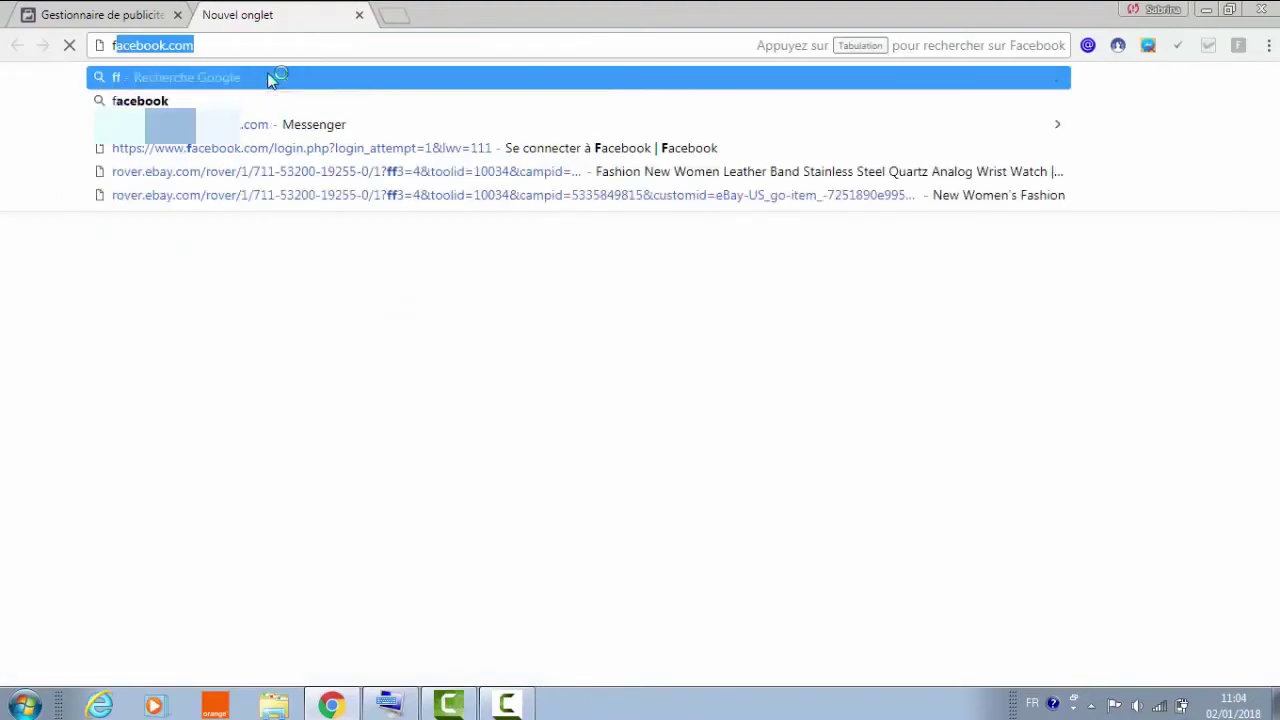
{"action": "key", "text": "BackSpace"}
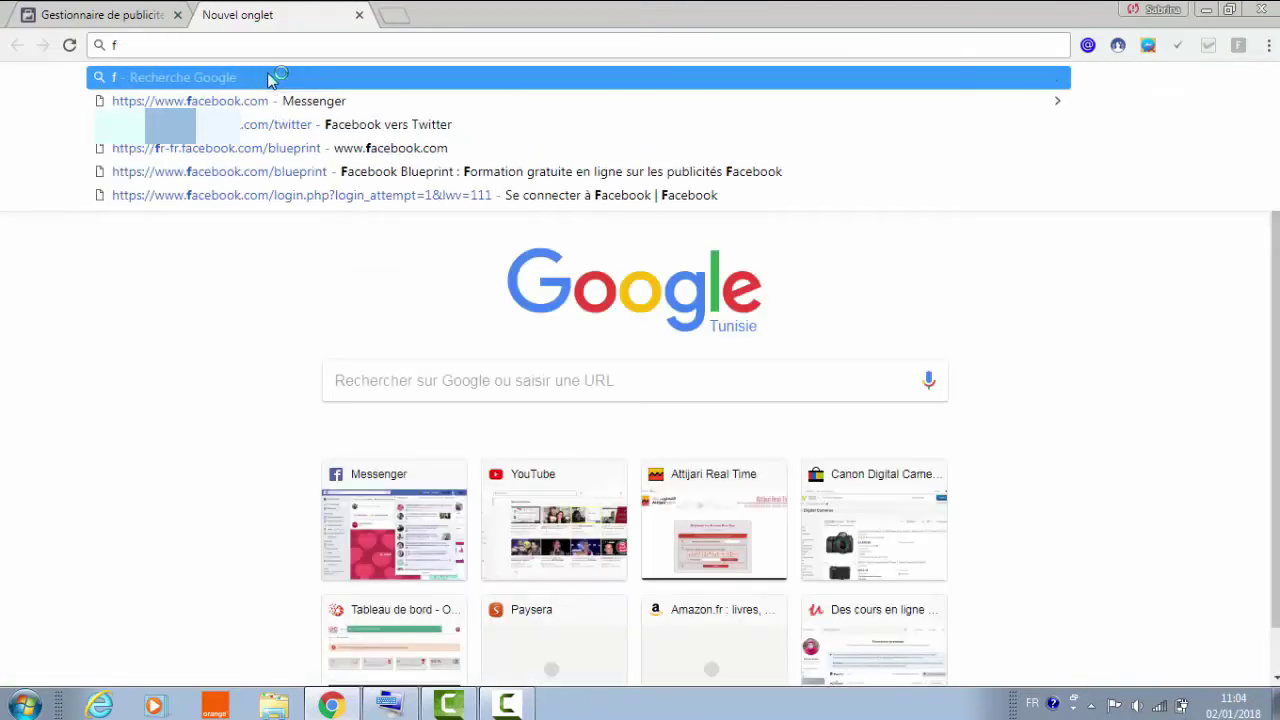
{"action": "type", "text": "acebo"}
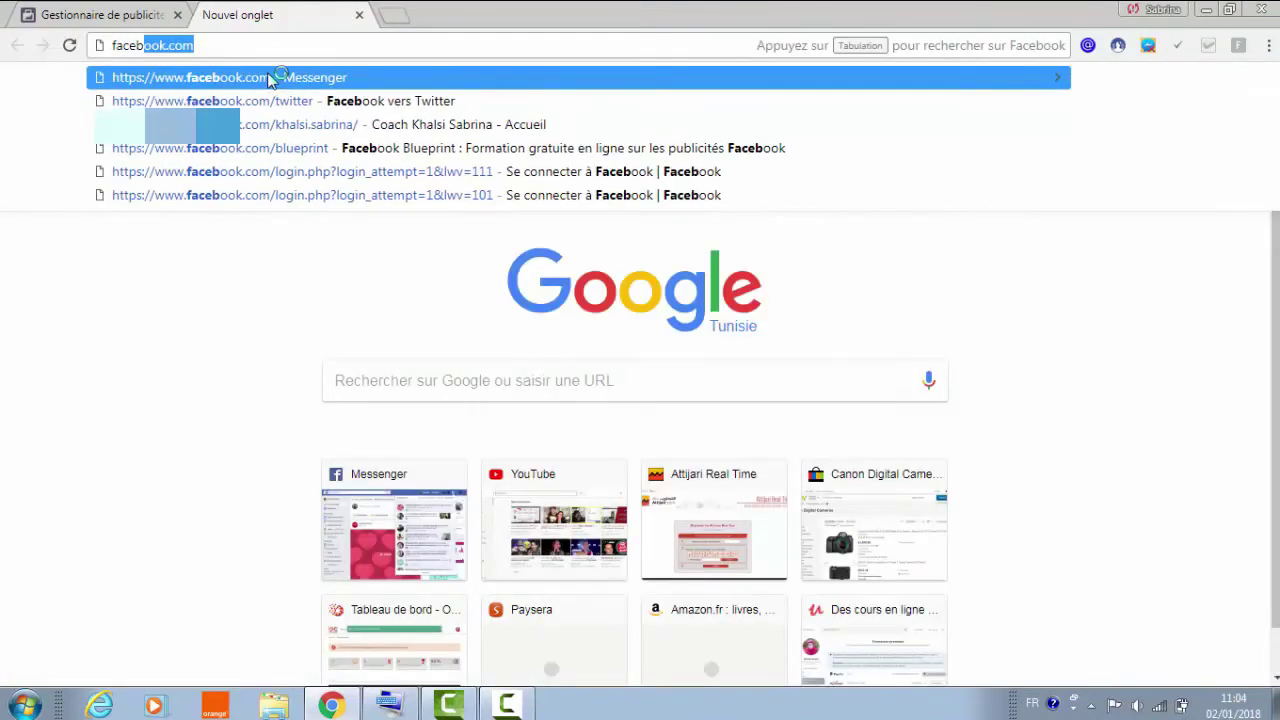
{"action": "type", "text": "ok"}
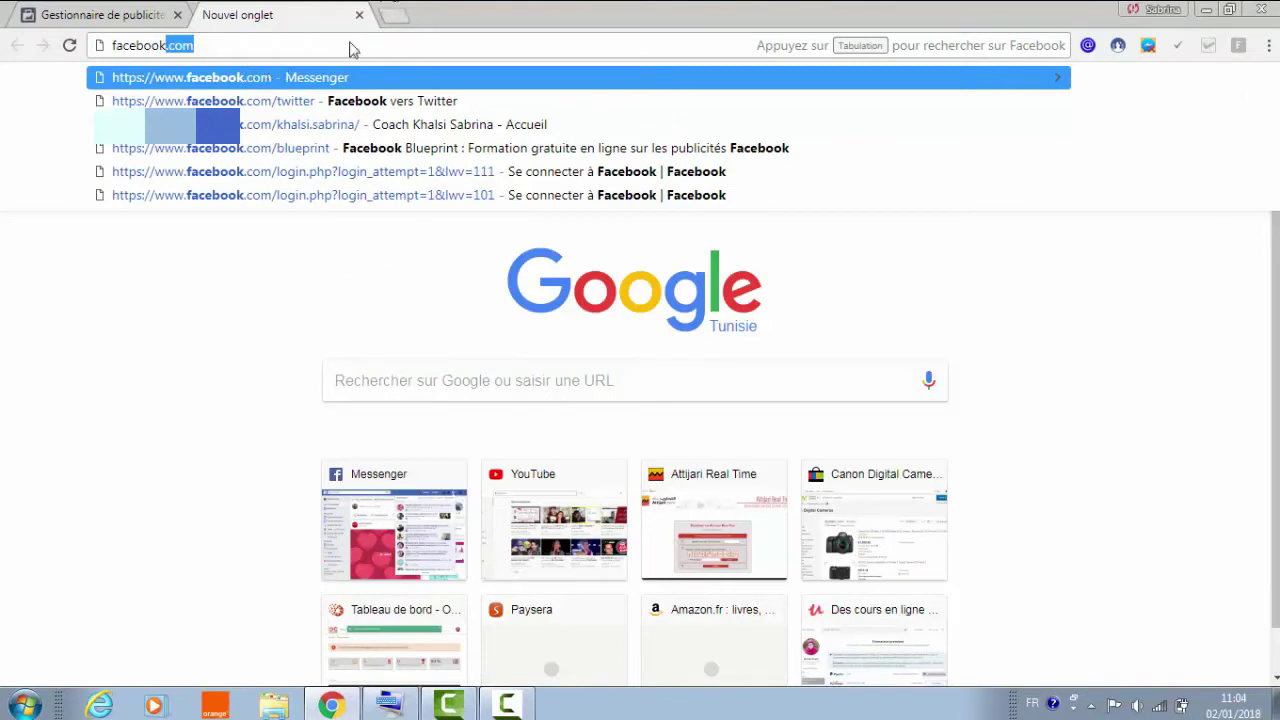
{"action": "left_click", "coordinate": [266, 86]}
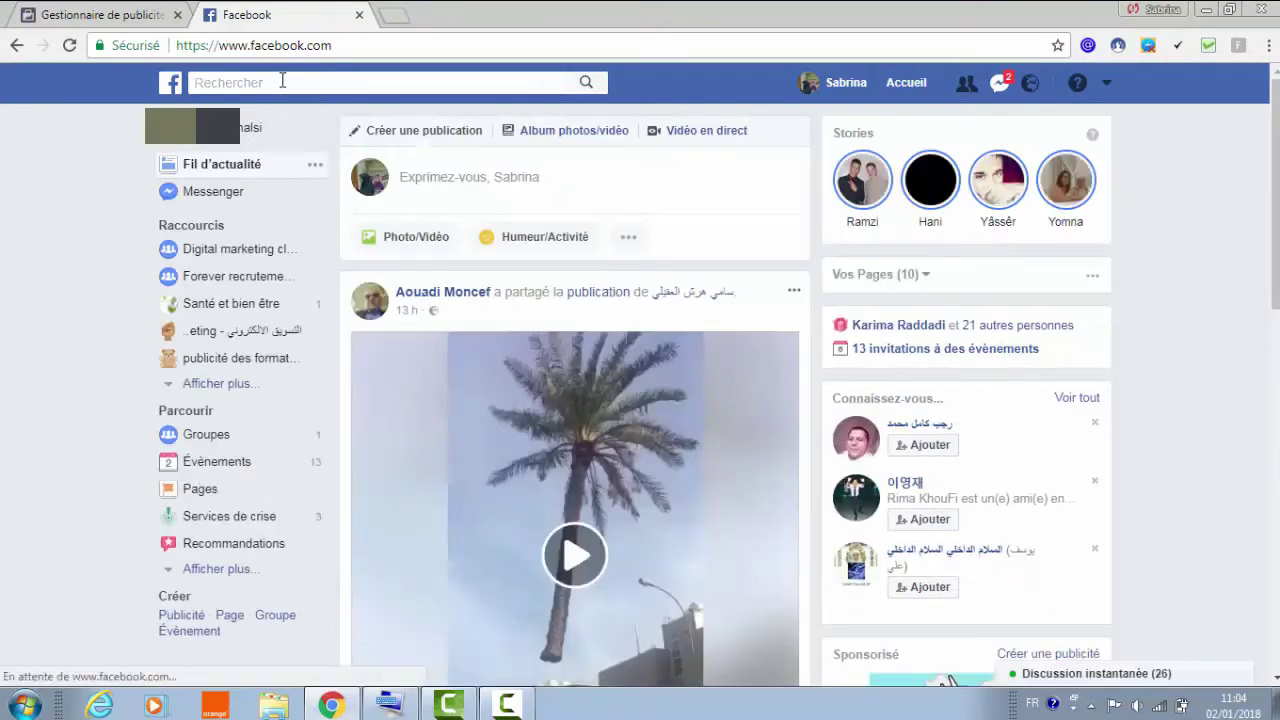
Find the coach's Facebook Page through a search for "coach", open it and switch to managing it in Business Manager.
{"action": "type", "text": "co"}
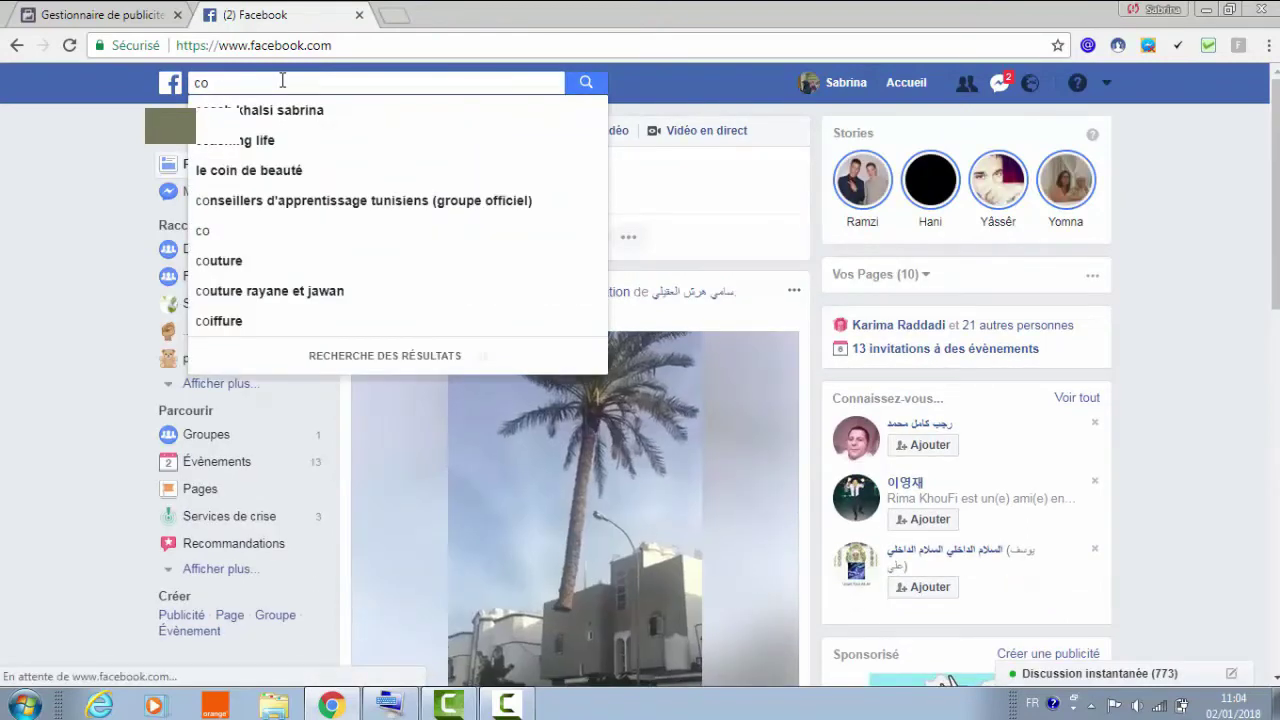
{"action": "type", "text": "ach"}
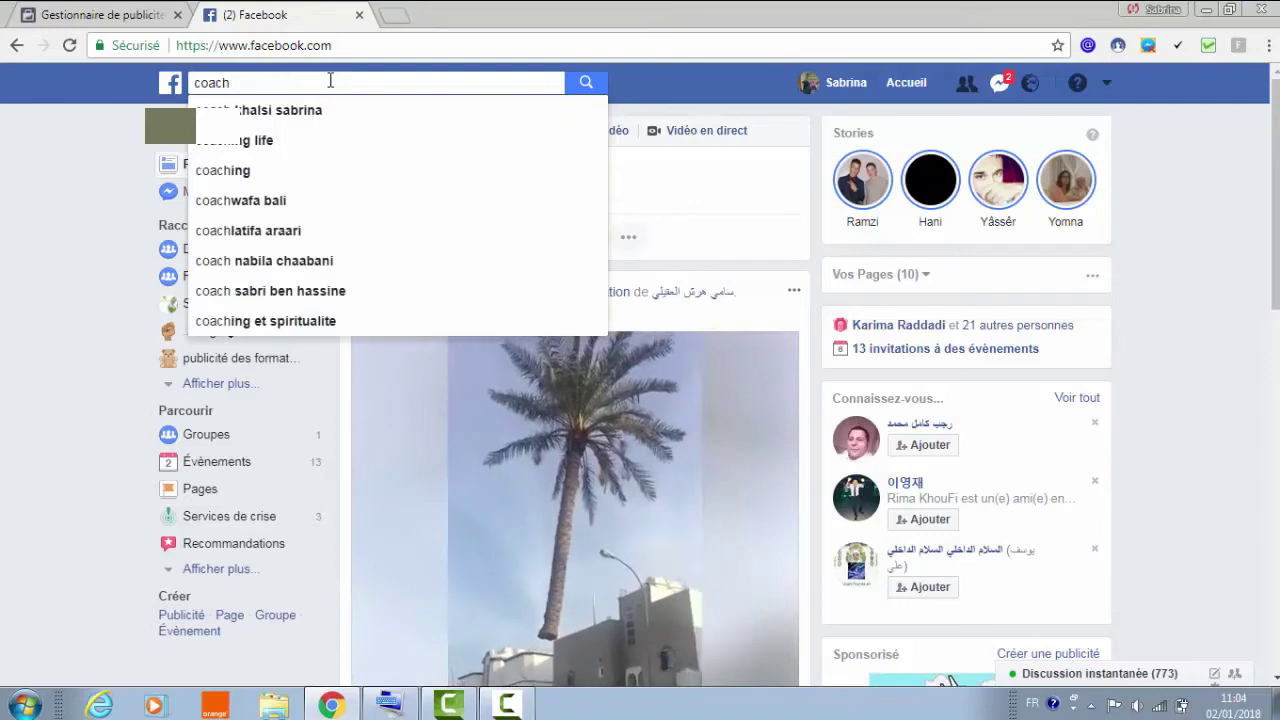
{"action": "left_click", "coordinate": [347, 113]}
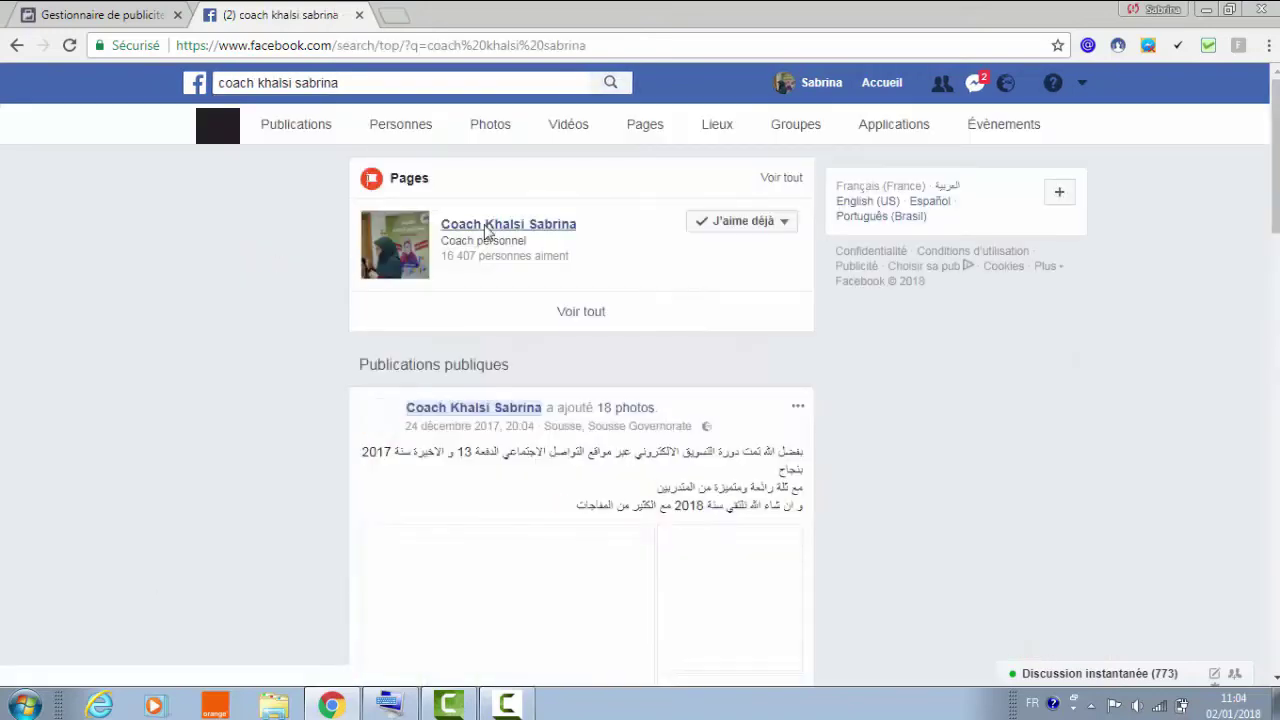
{"action": "left_click", "coordinate": [487, 226]}
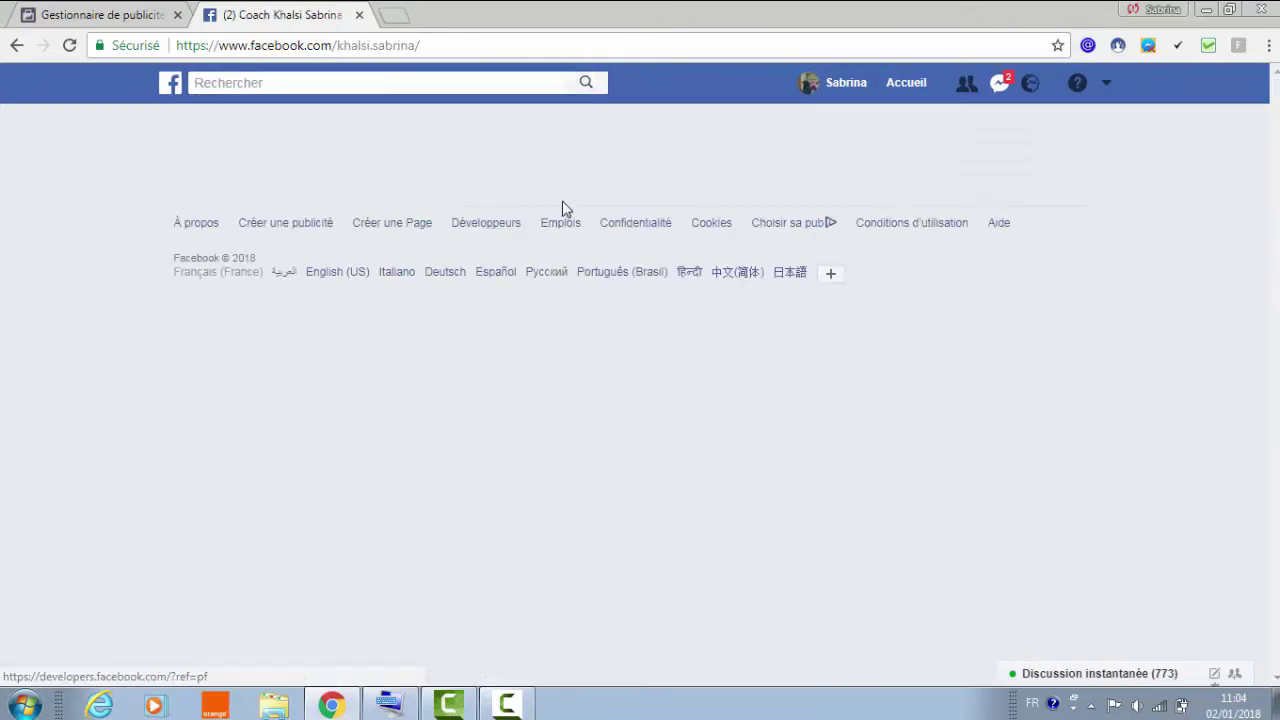
{"action": "left_click", "coordinate": [546, 135]}
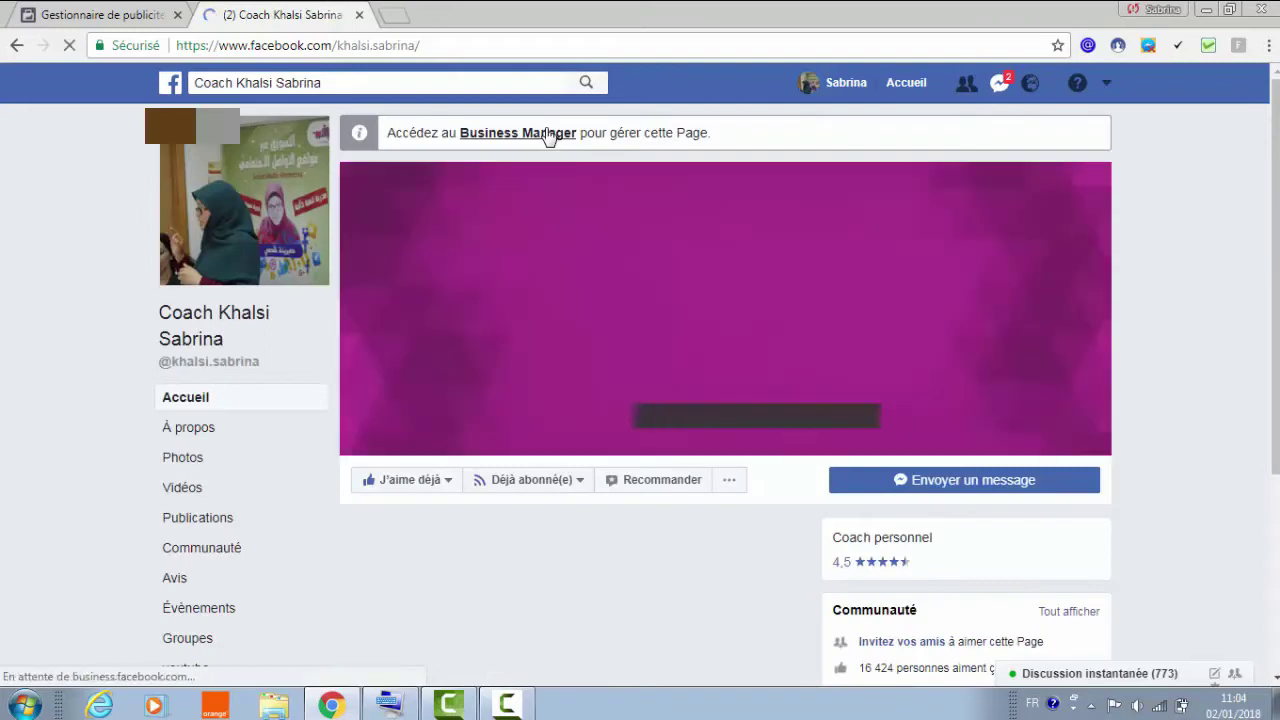
{"action": "left_click", "coordinate": [548, 135]}
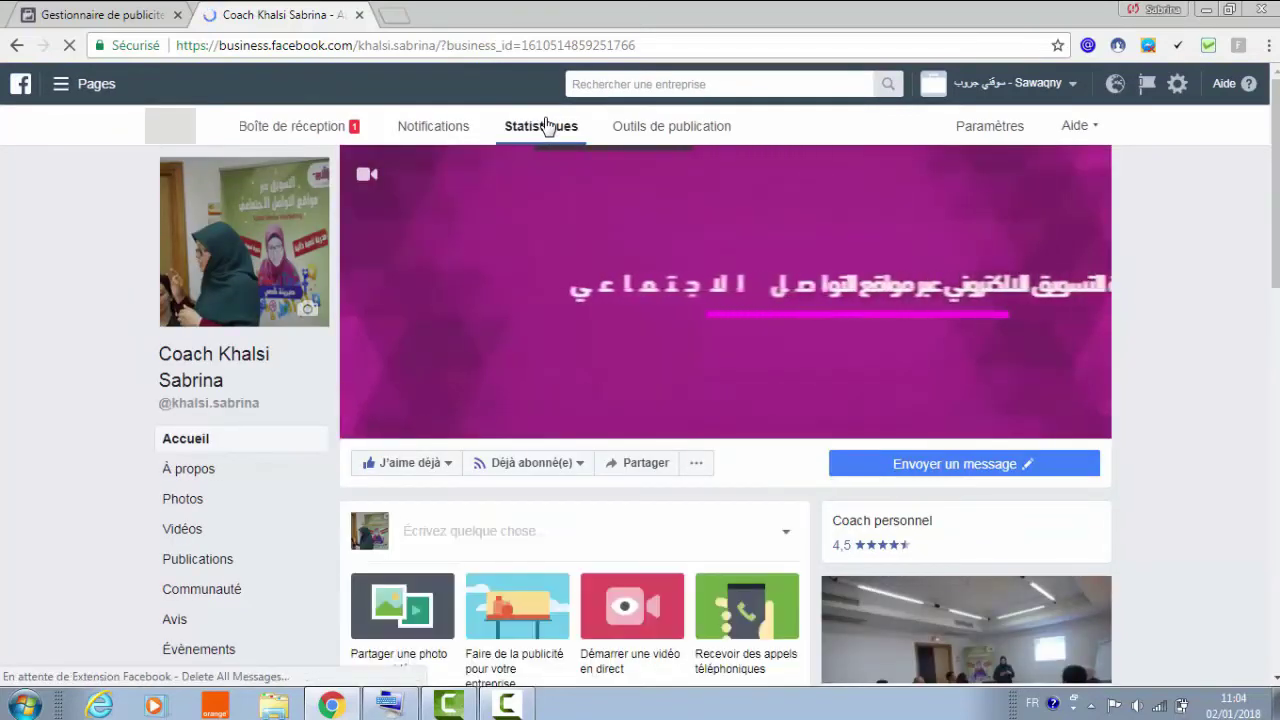
Open the Page's statistics on people and examine the age and gender distribution of its fans.
{"action": "left_click", "coordinate": [546, 124]}
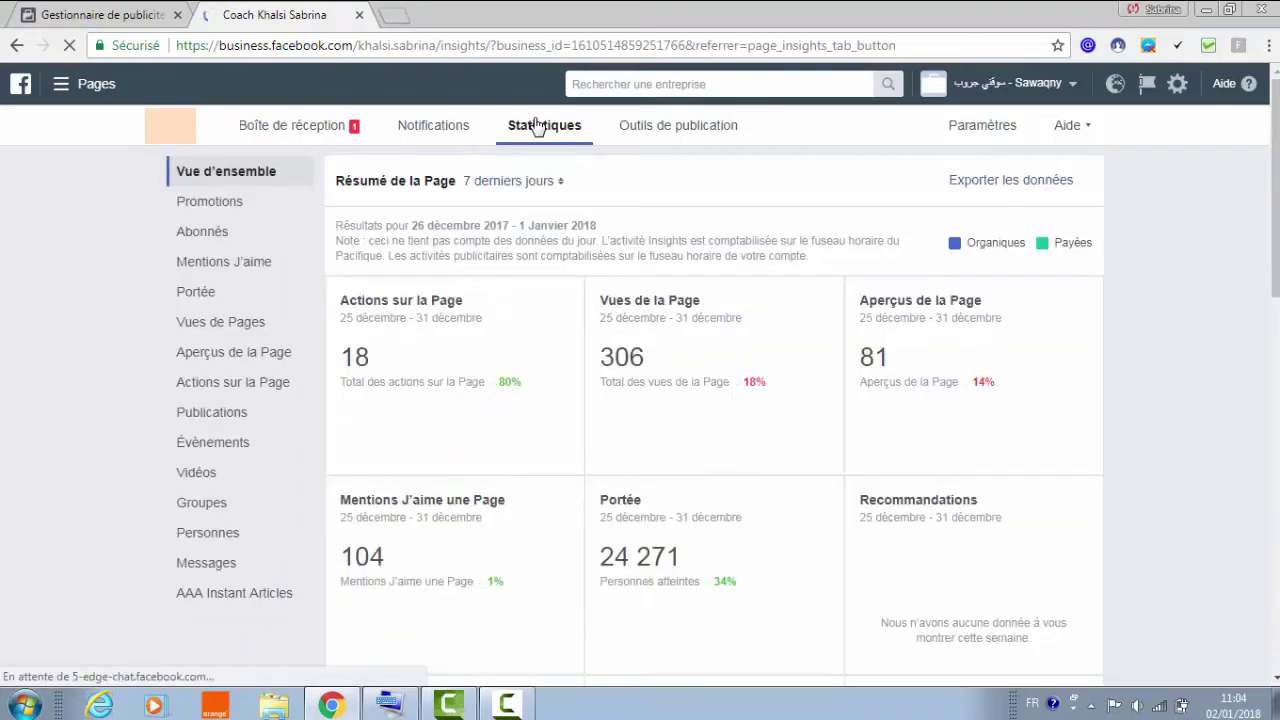
{"action": "left_click", "coordinate": [228, 530]}
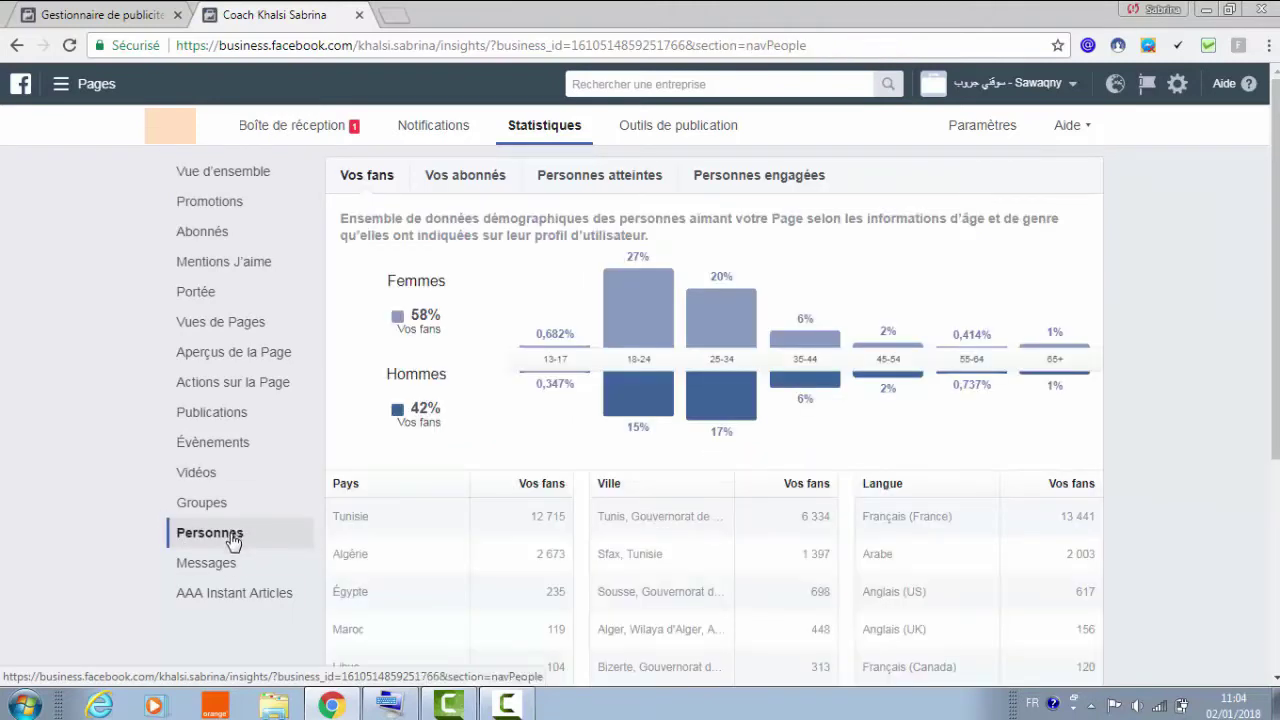
{"action": "mouse_move", "coordinate": [632, 375]}
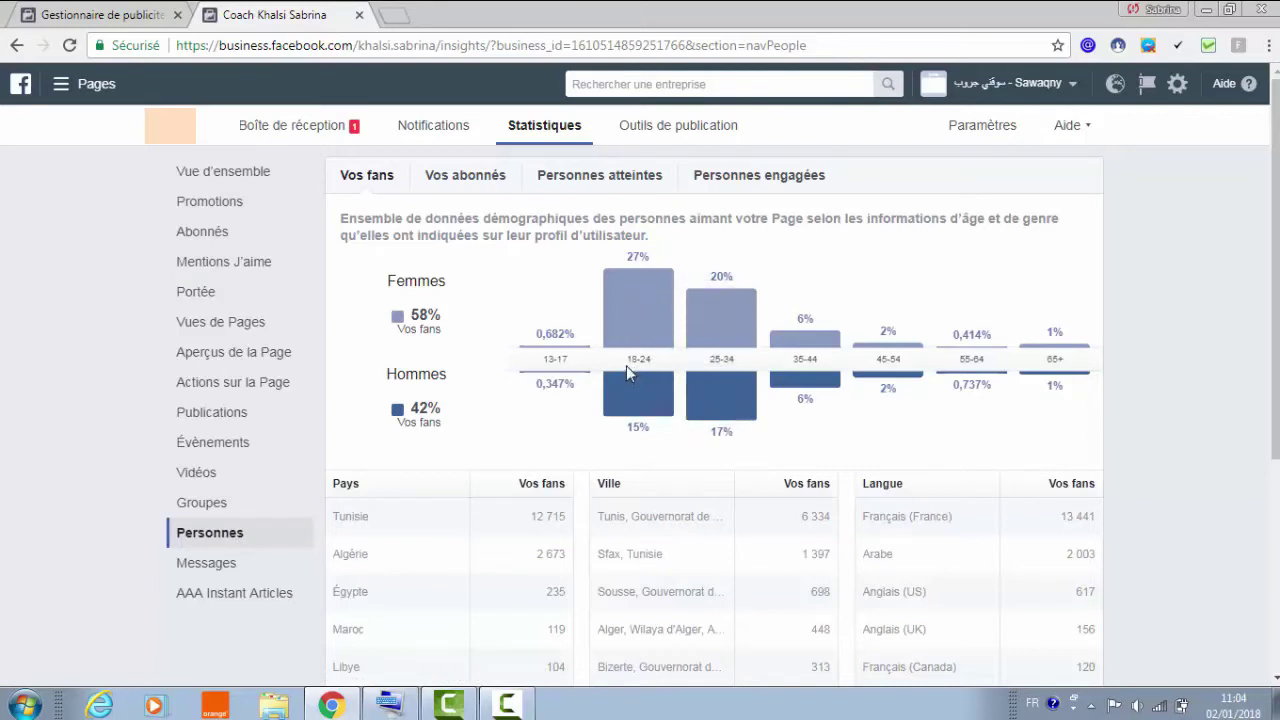
{"action": "mouse_move", "coordinate": [795, 383]}
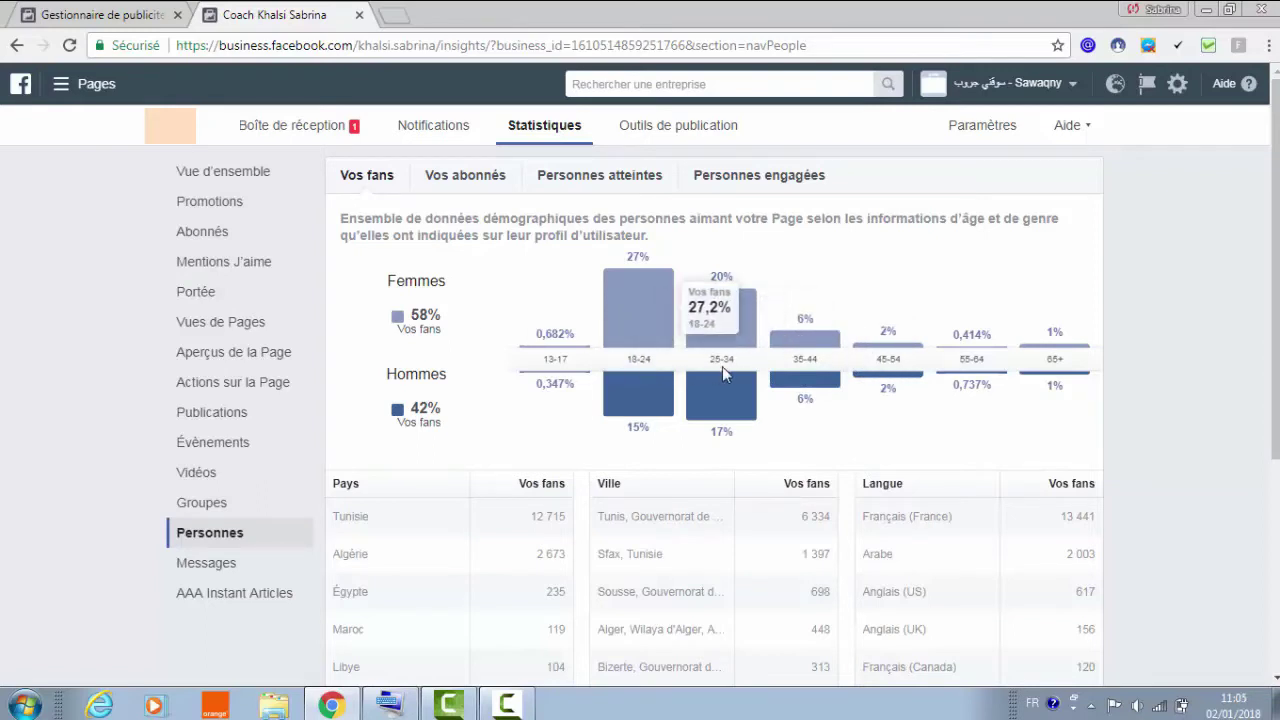
Return to the ad set in Gestionnaire de publicités and set the audience's minimum age to 18.
{"action": "left_click", "coordinate": [141, 10]}
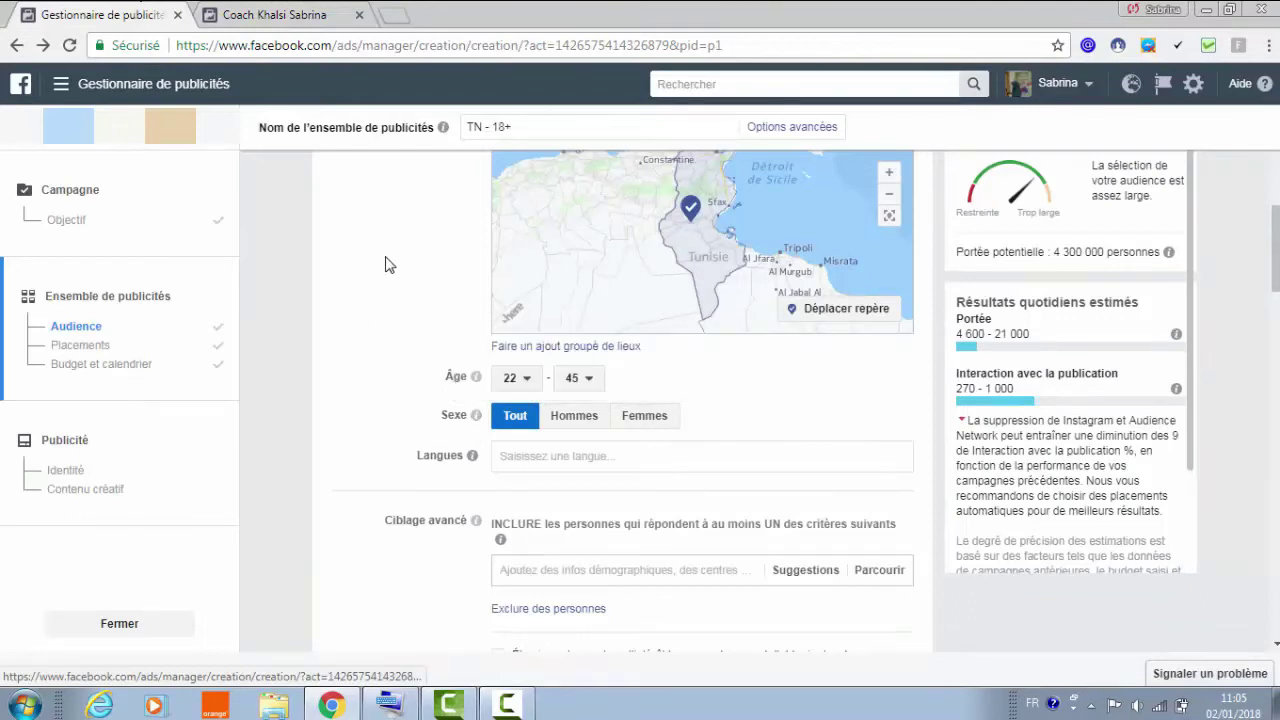
{"action": "left_click", "coordinate": [520, 385]}
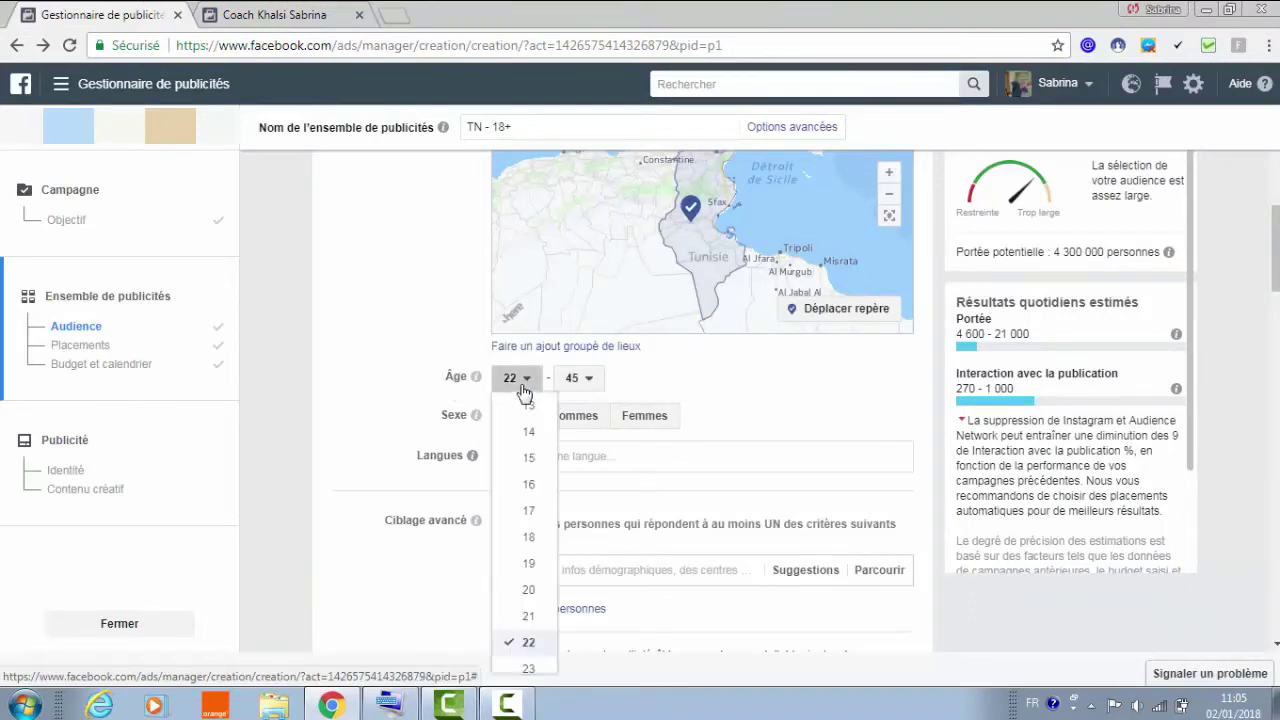
{"action": "left_click", "coordinate": [529, 537]}
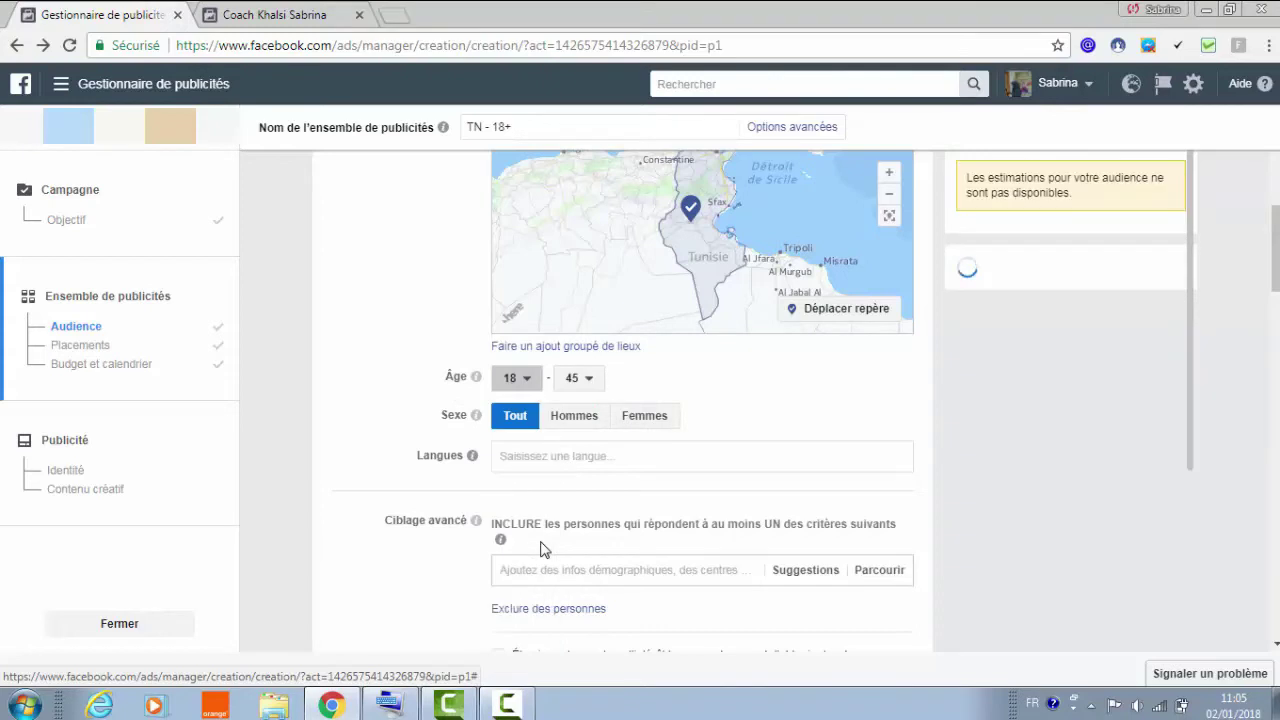
Review the Page's fan statistics again, checking the age groups, gender split, and countries against the ad audience settings.
{"action": "left_click", "coordinate": [330, 10]}
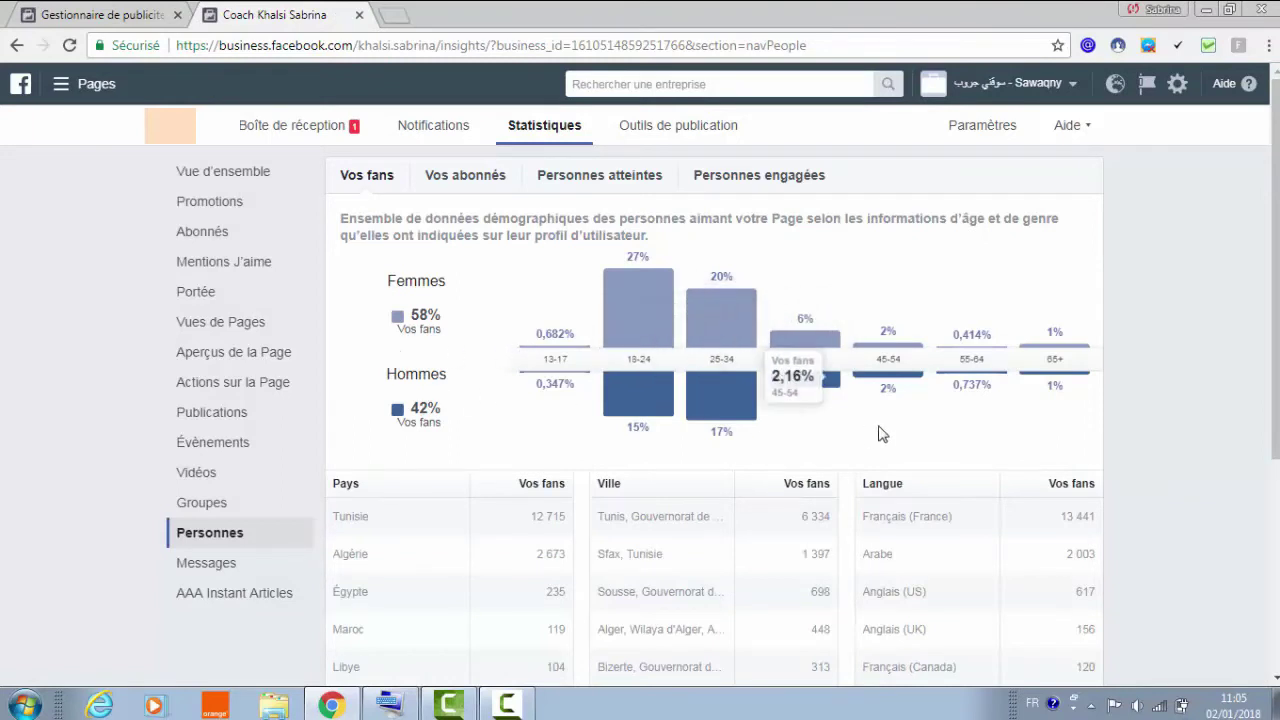
{"action": "left_click", "coordinate": [90, 14]}
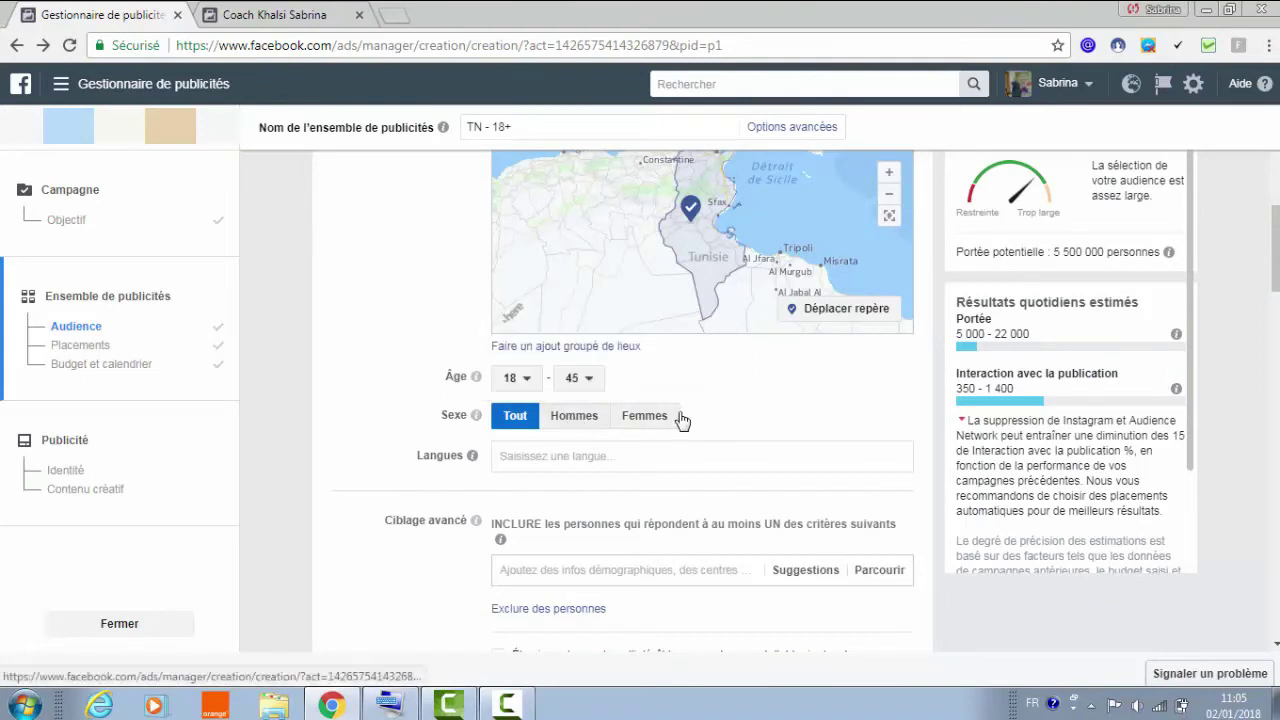
{"action": "key", "text": "ctrl+Tab"}
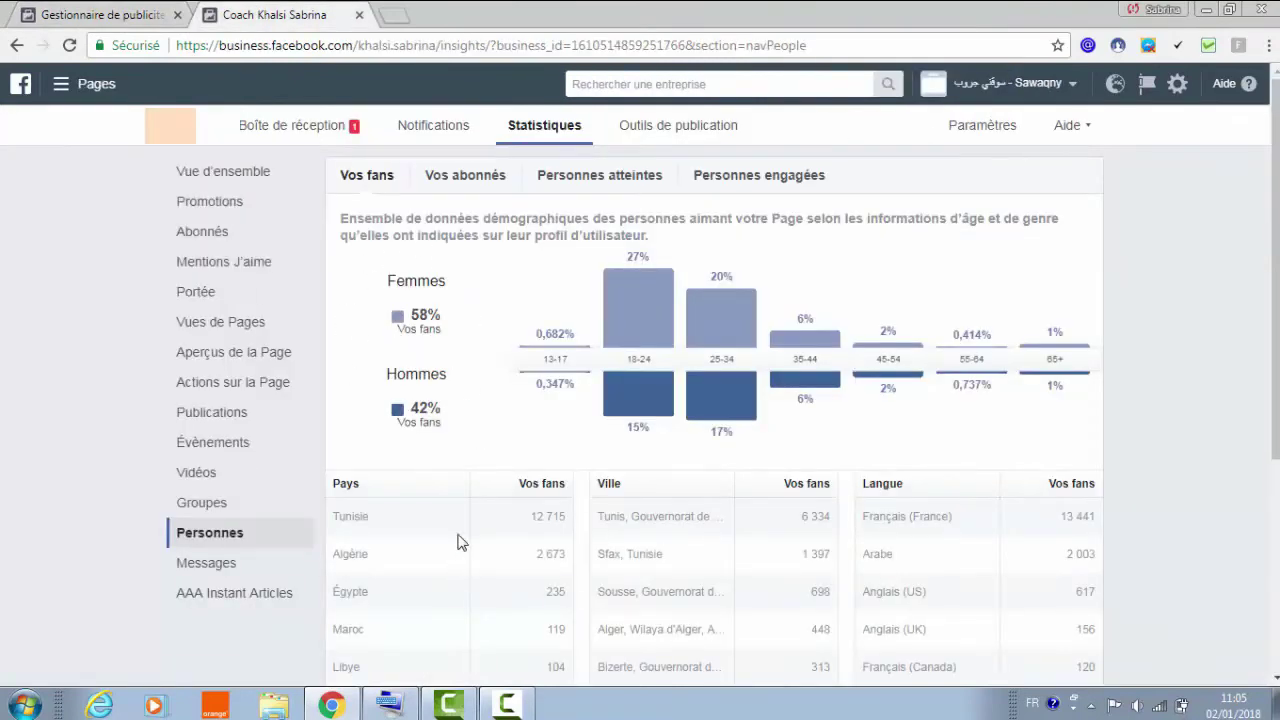
Add Arabe and Français (Tout) as the languages of the ad set's audience.
{"action": "left_click", "coordinate": [165, 12]}
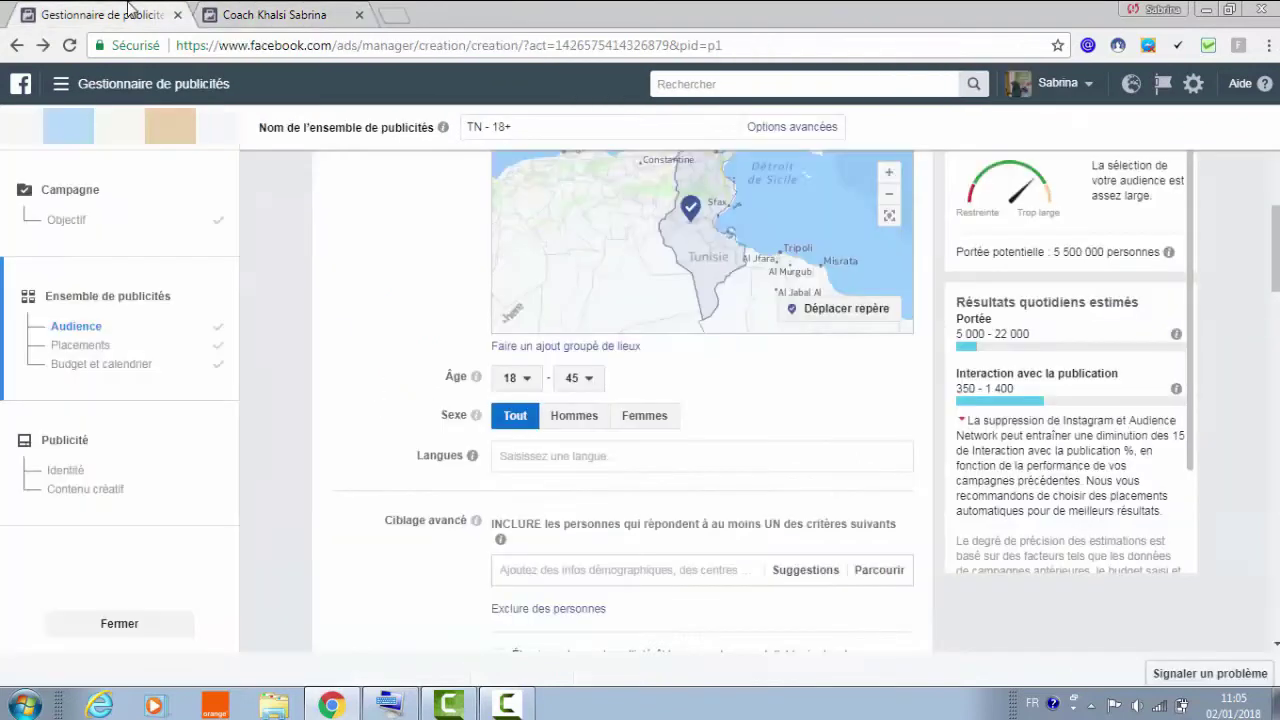
{"action": "left_click", "coordinate": [515, 455]}
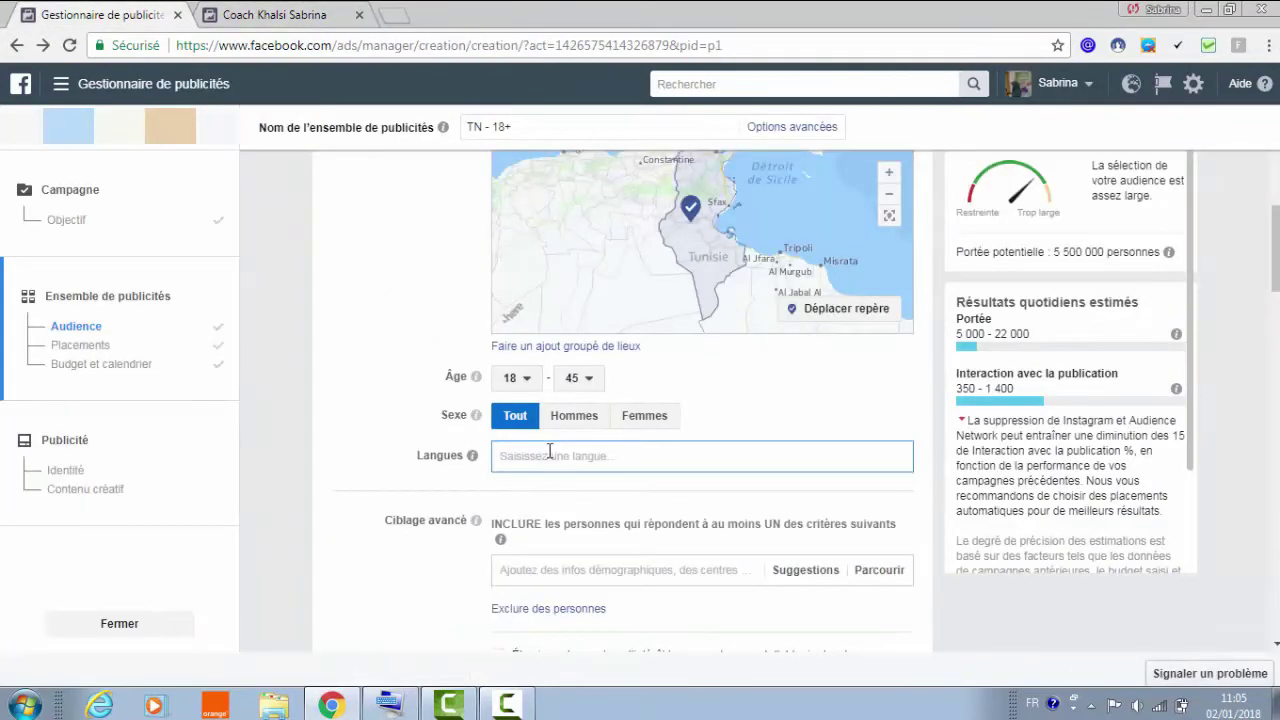
{"action": "type", "text": "ara"}
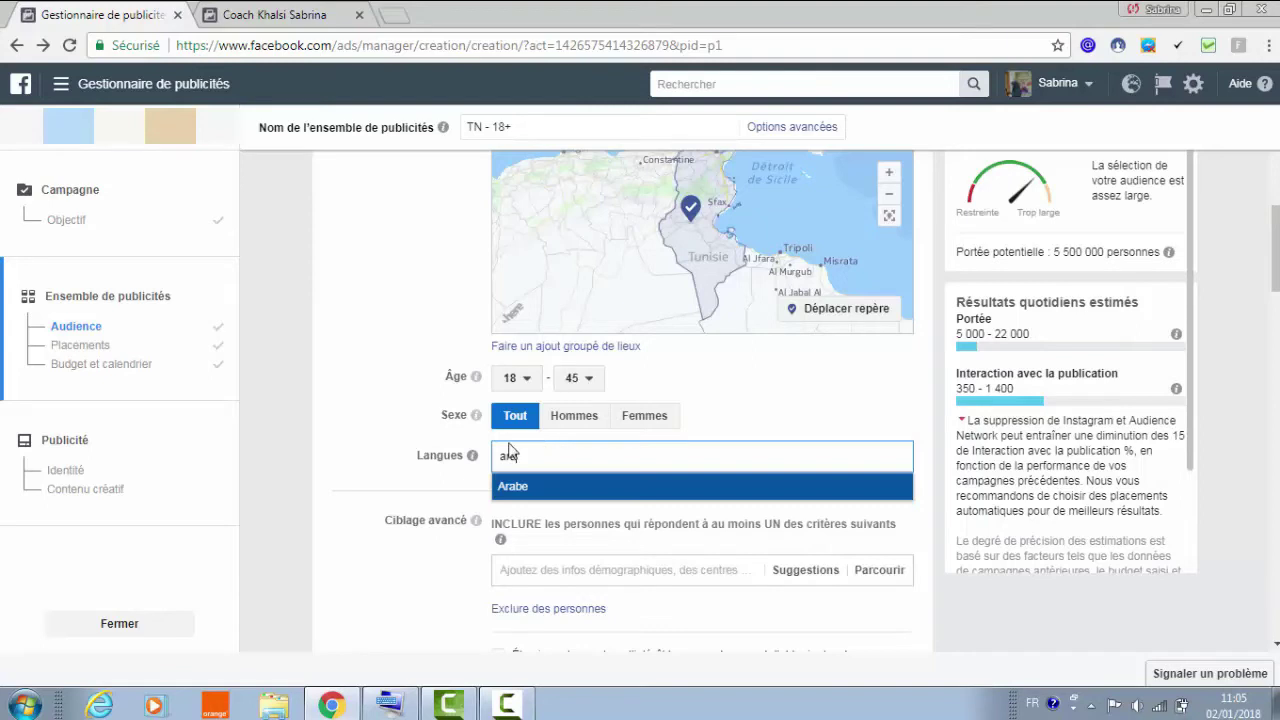
{"action": "left_click", "coordinate": [543, 489]}
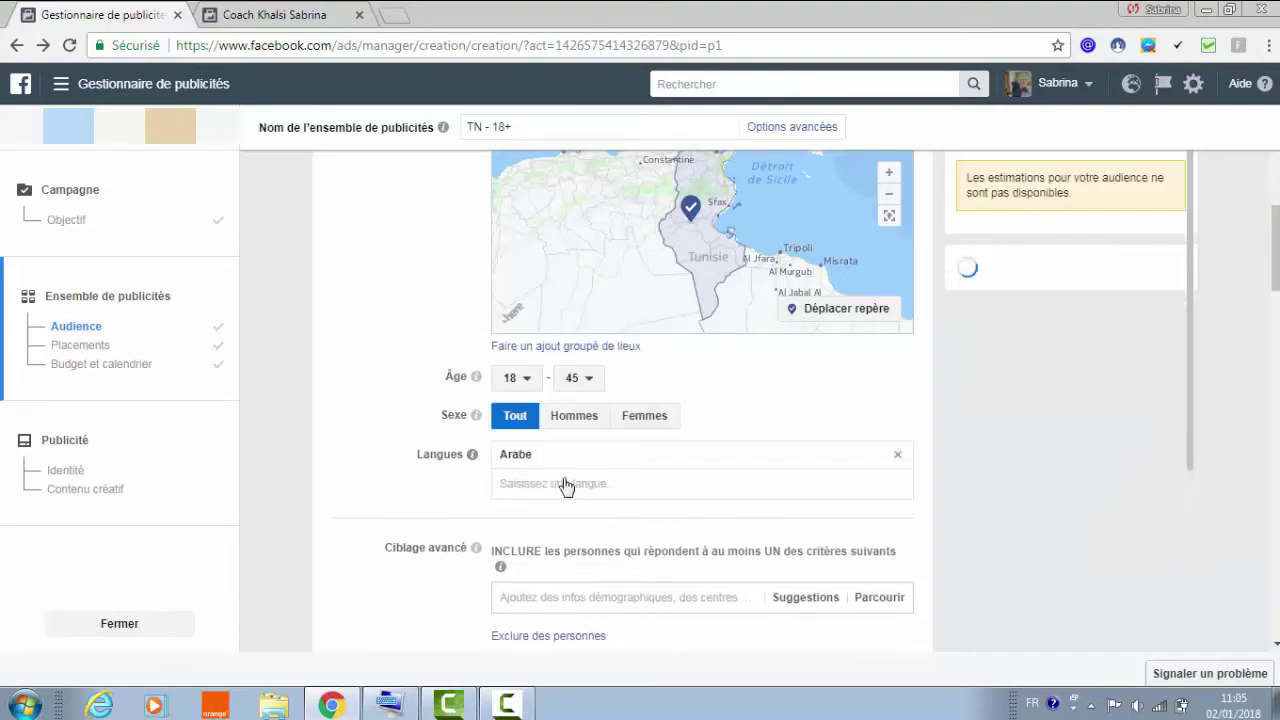
{"action": "left_click", "coordinate": [566, 483]}
{"action": "type", "text": "fr"}
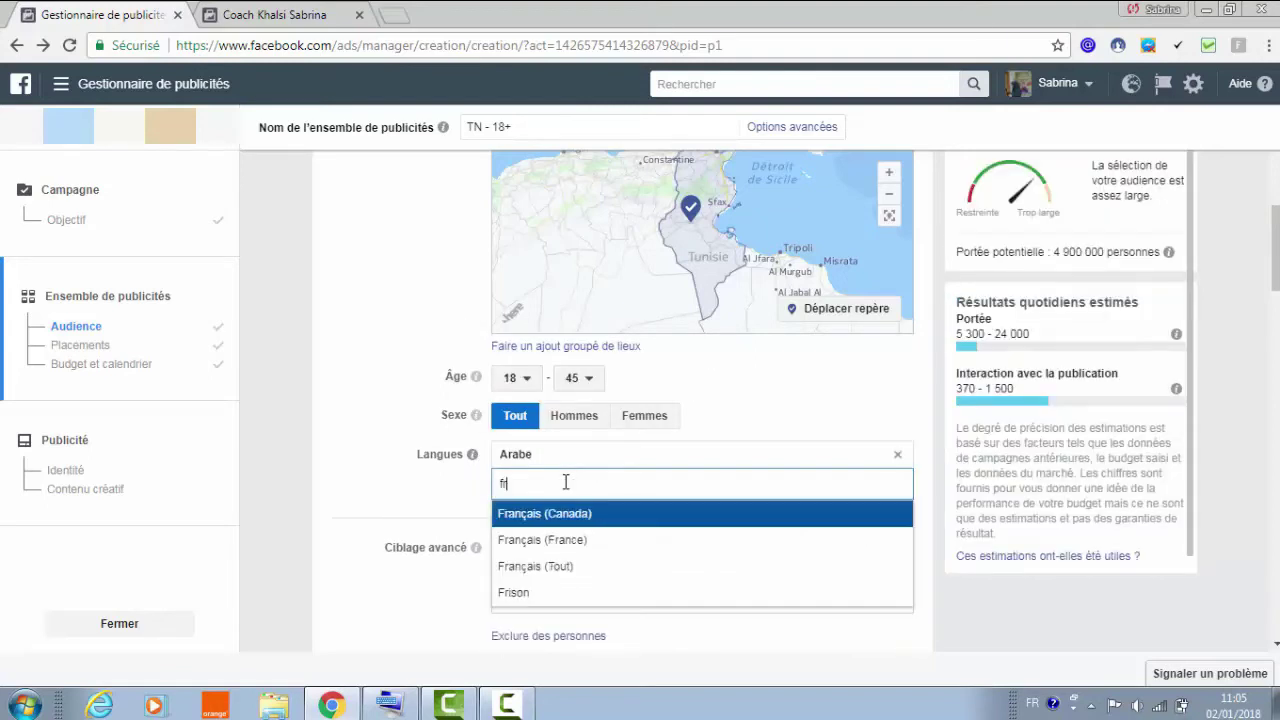
{"action": "left_click", "coordinate": [578, 566]}
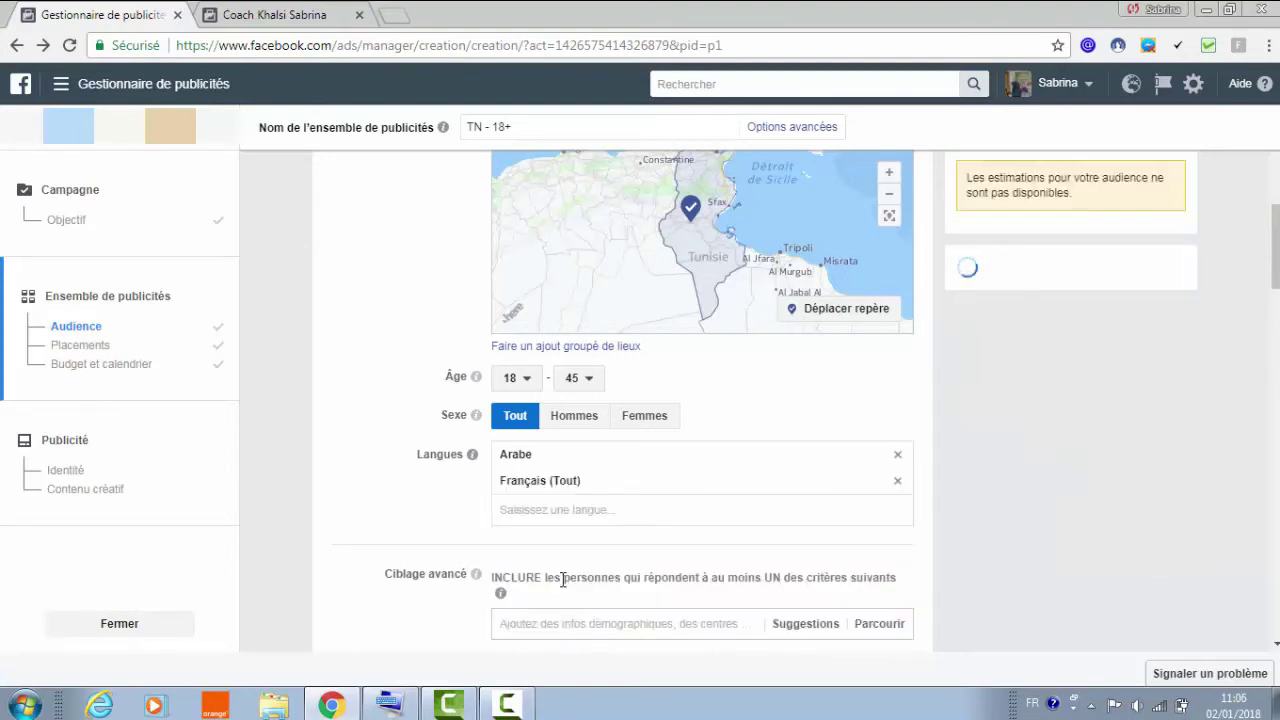
Add the suggested interest Cosmétiques to the audience's detailed targeting.
{"action": "scroll", "coordinate": [570, 390], "scroll_direction": "down", "scroll_amount": 3}
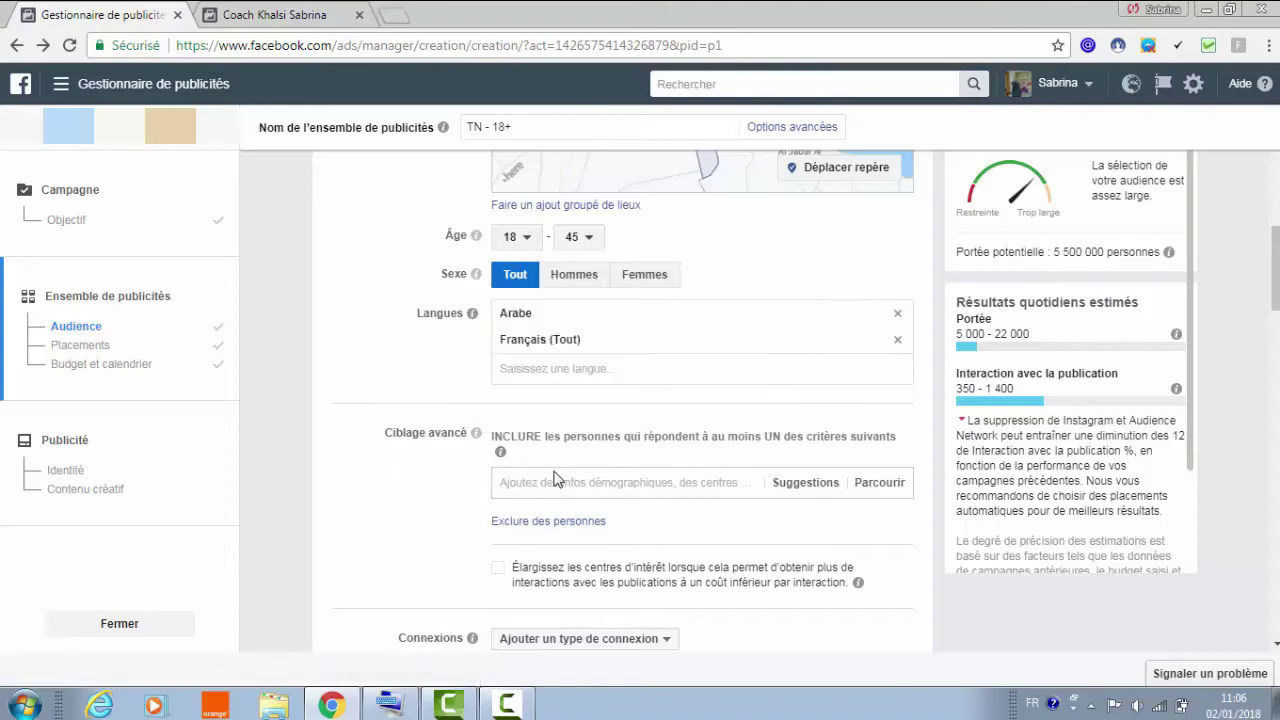
{"action": "left_click", "coordinate": [879, 484]}
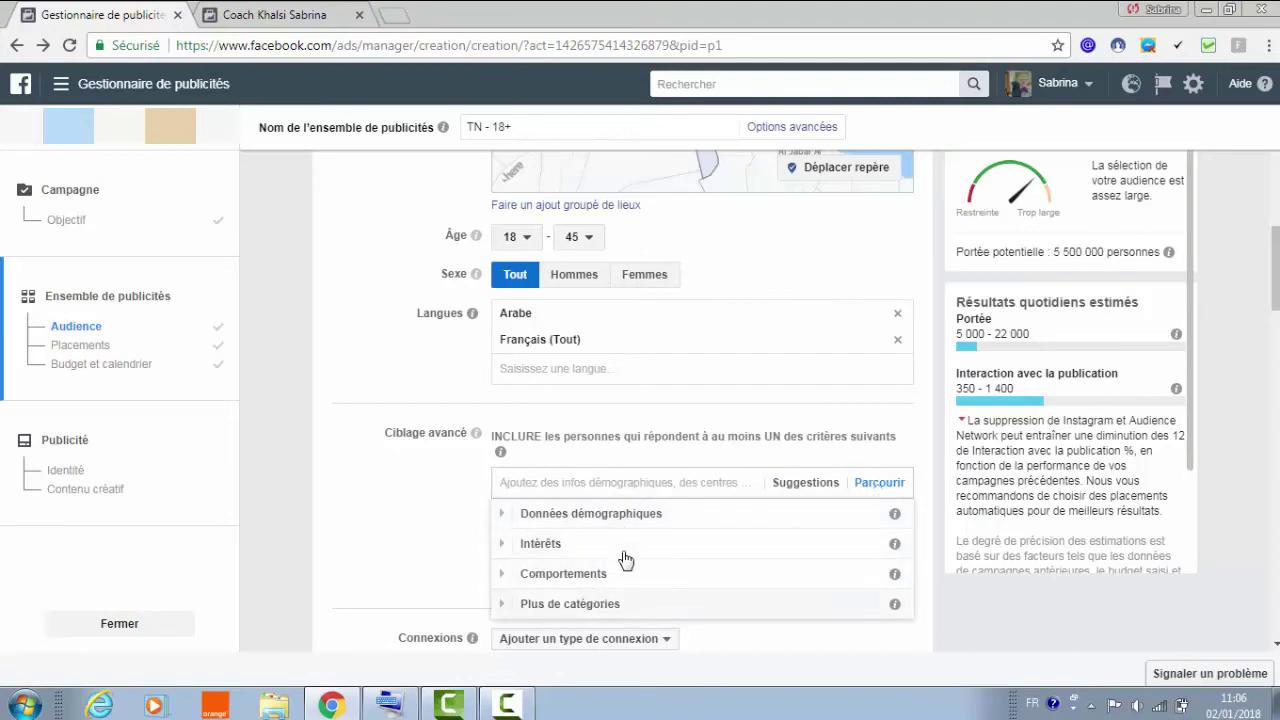
{"action": "left_click", "coordinate": [589, 480]}
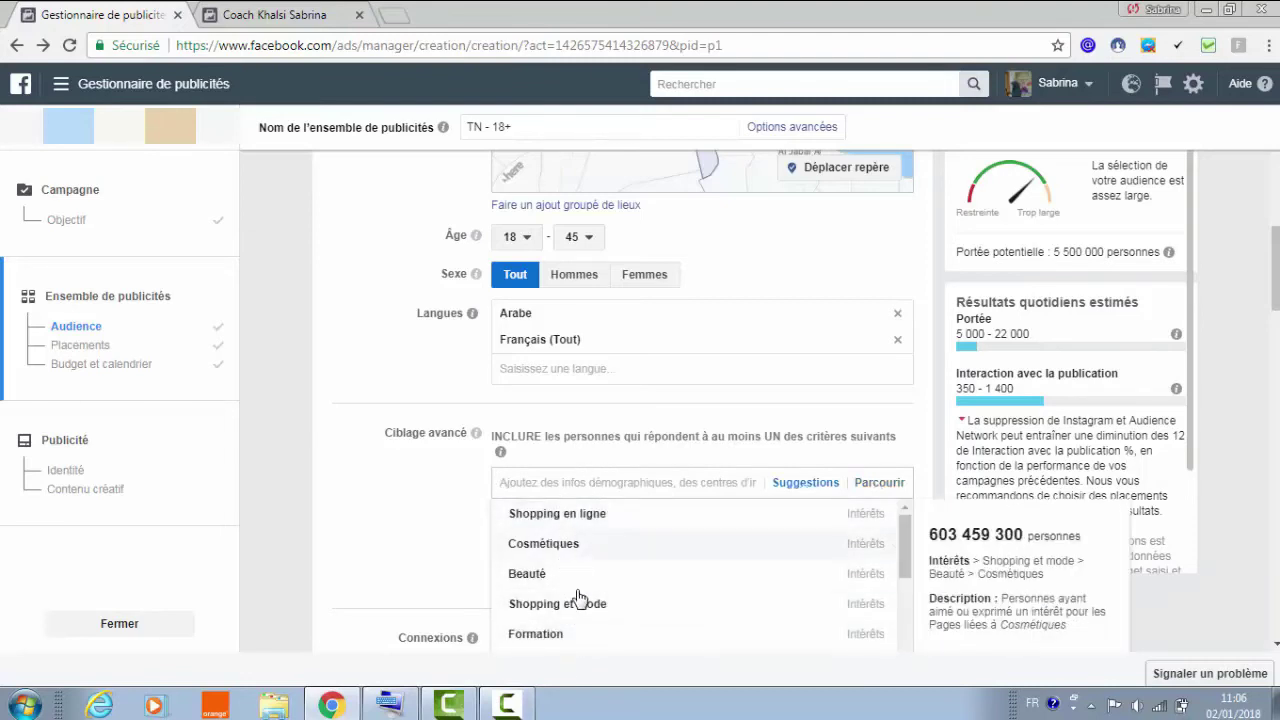
{"action": "left_click", "coordinate": [580, 545]}
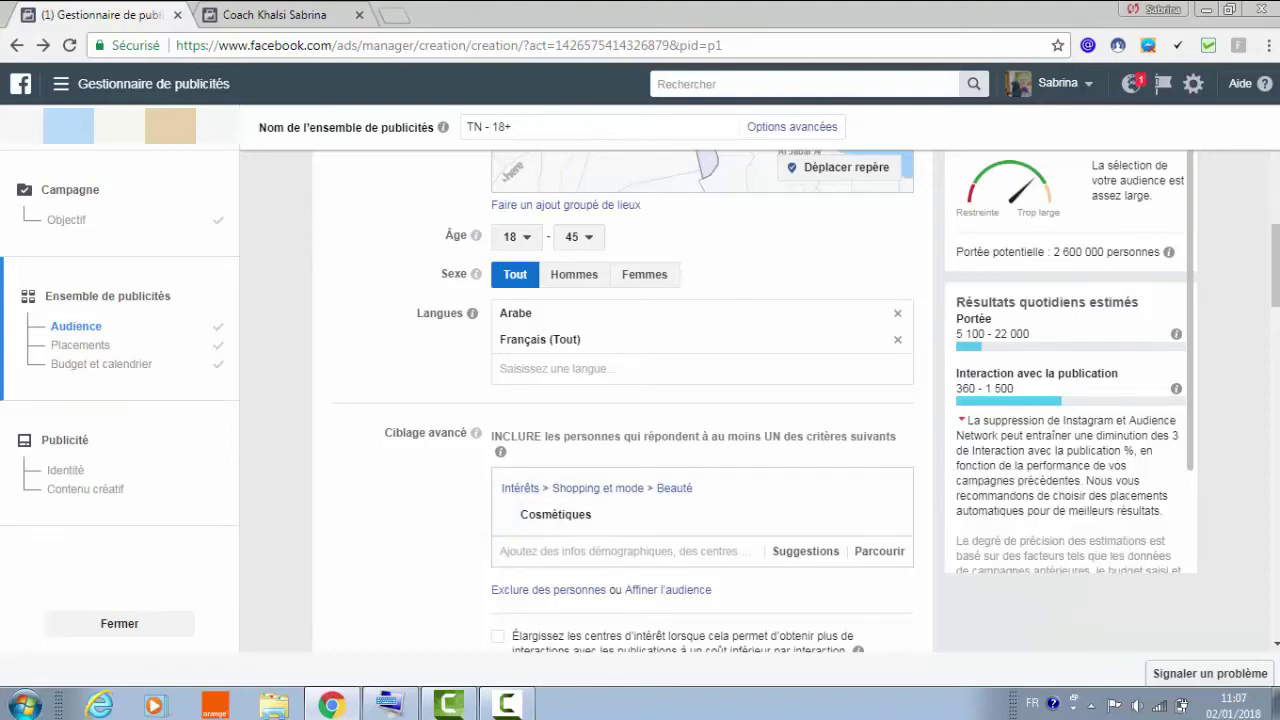
Add a Facebook Pages connection of the type "Amis des personnes qui aiment votre Page" to the audience.
{"action": "left_click_drag", "start_coordinate": [1272, 267], "coordinate": [1272, 313]}
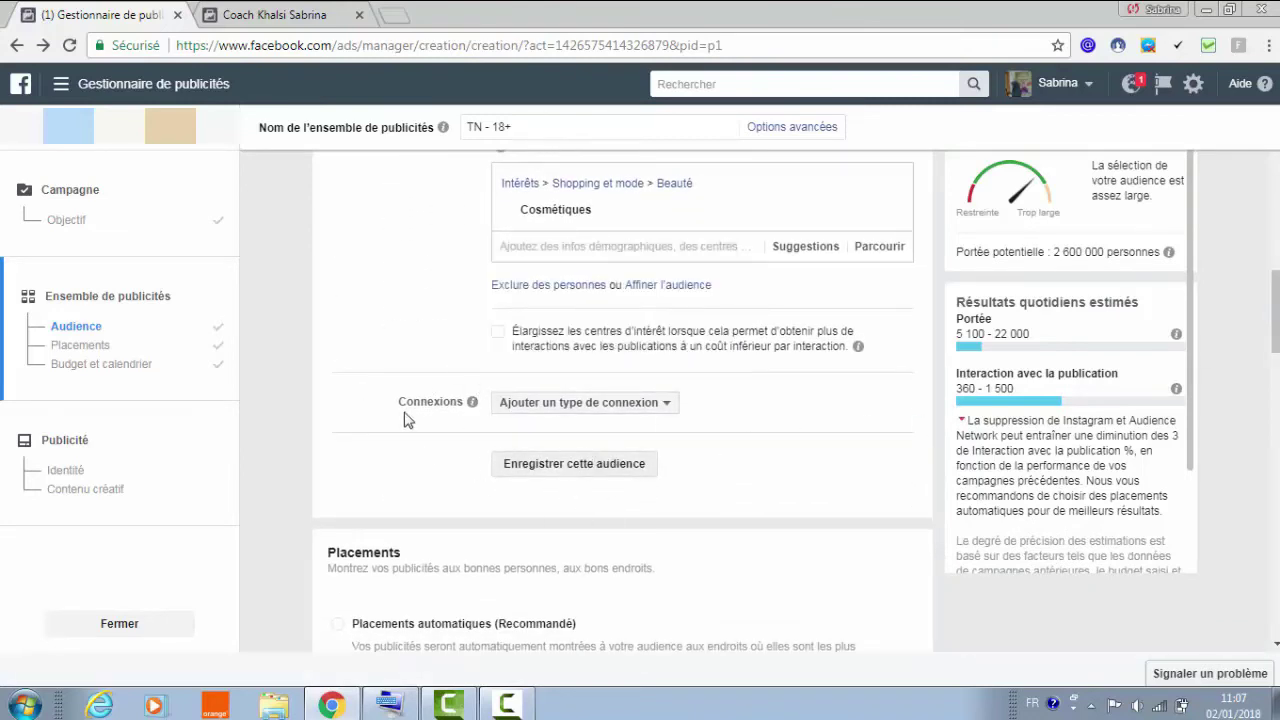
{"action": "mouse_move", "coordinate": [472, 403]}
{"action": "left_click", "coordinate": [662, 410]}
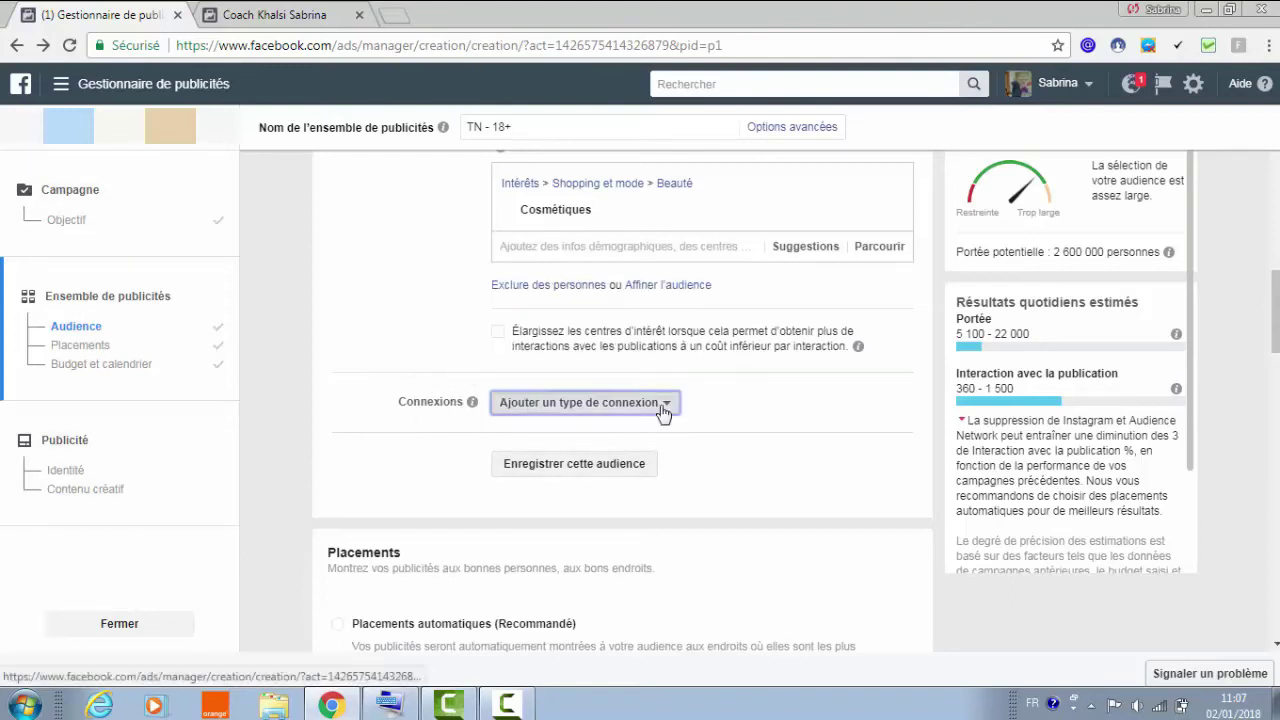
{"action": "mouse_move", "coordinate": [560, 290]}
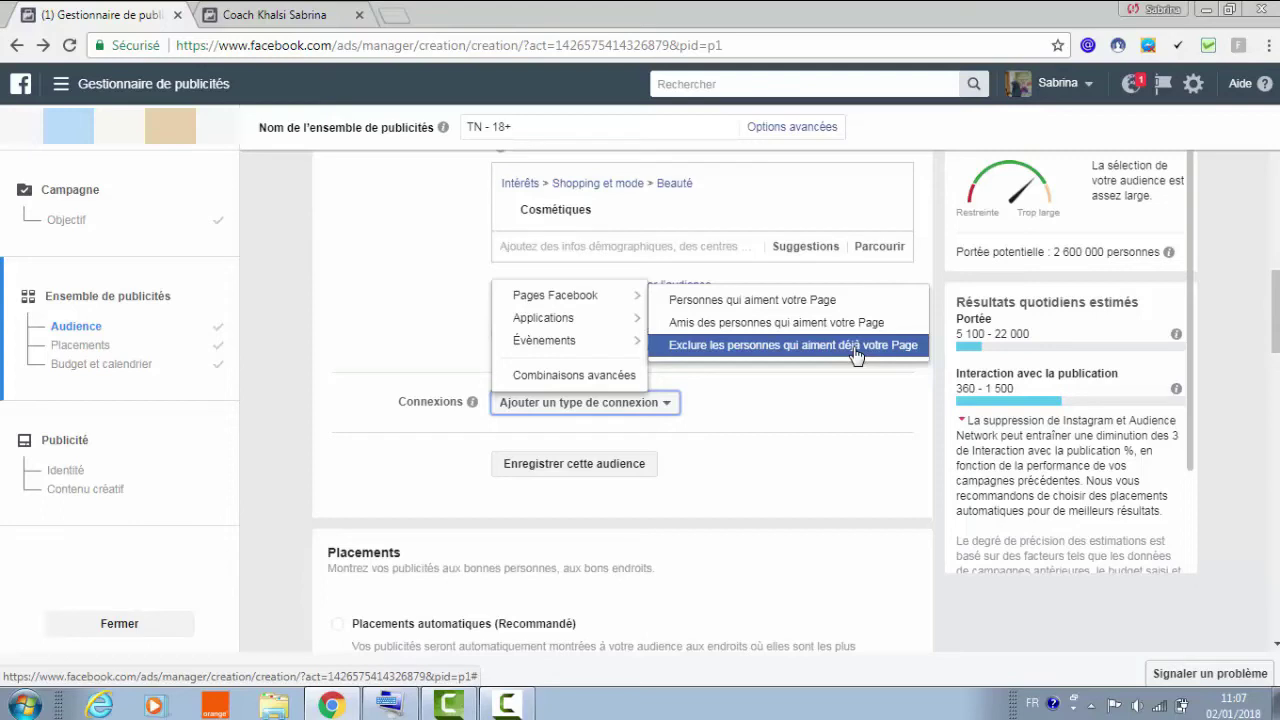
{"action": "mouse_move", "coordinate": [594, 330]}
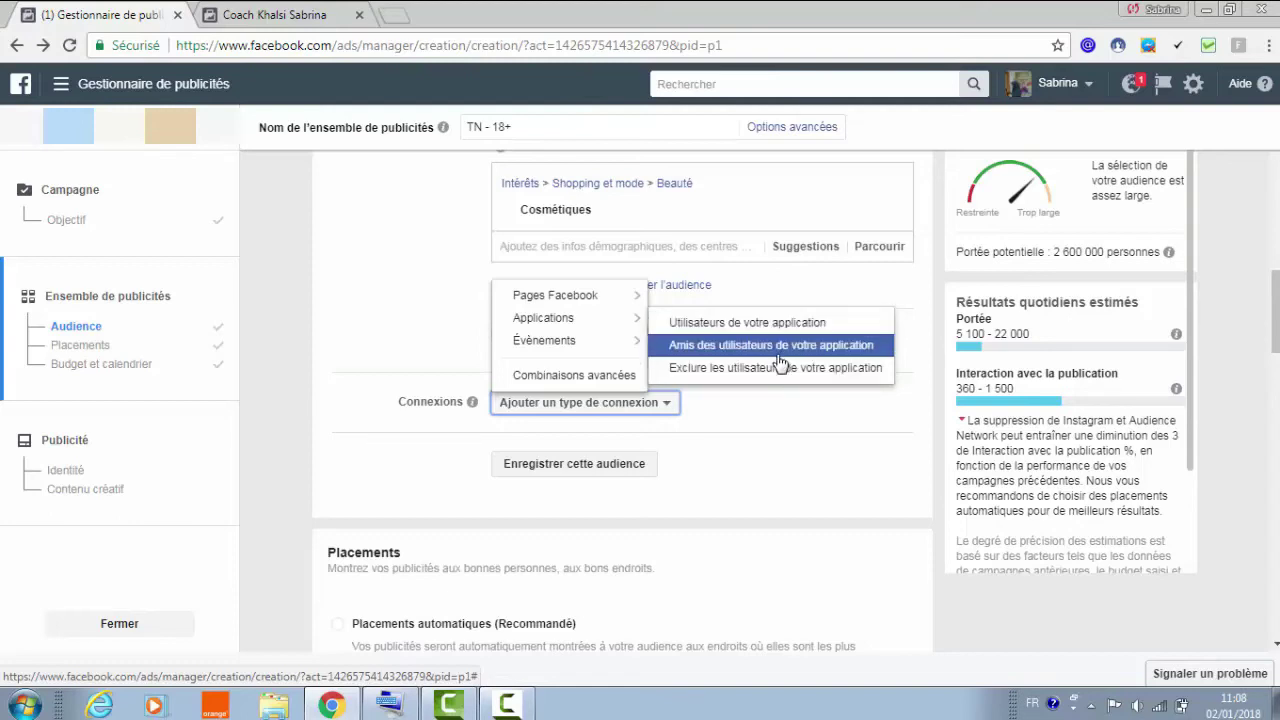
{"action": "mouse_move", "coordinate": [632, 298]}
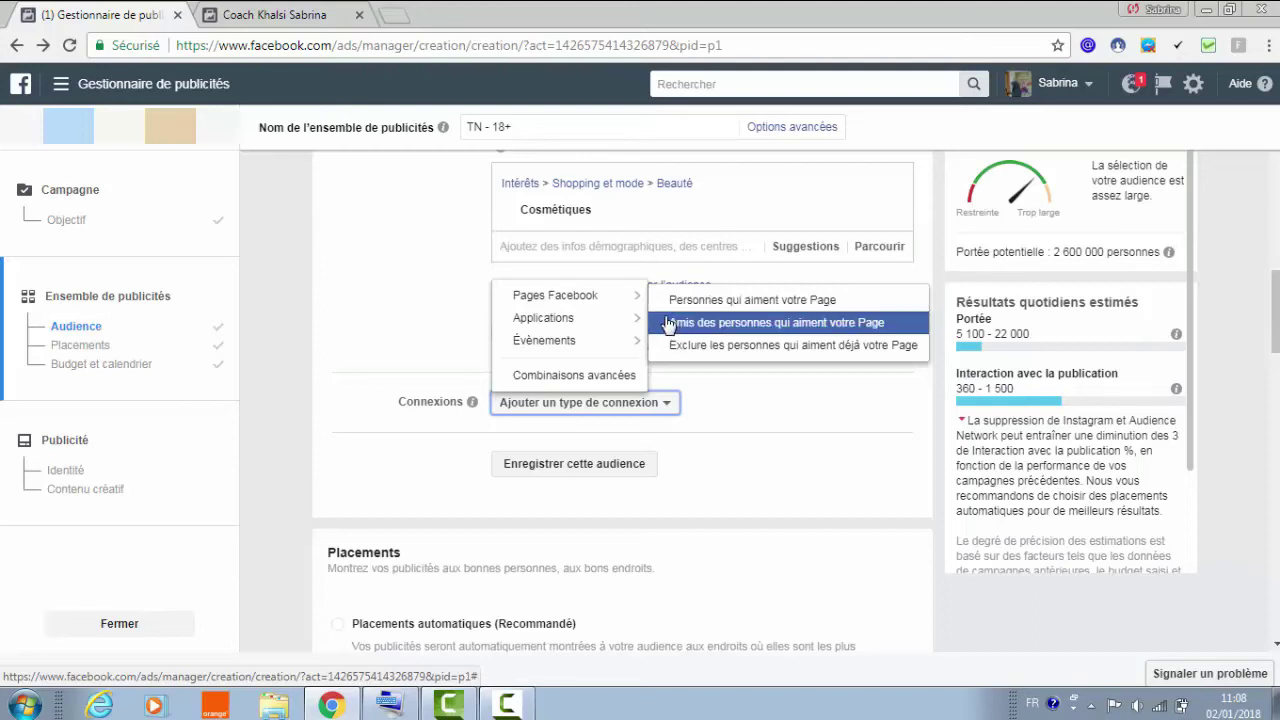
{"action": "left_click", "coordinate": [688, 325]}
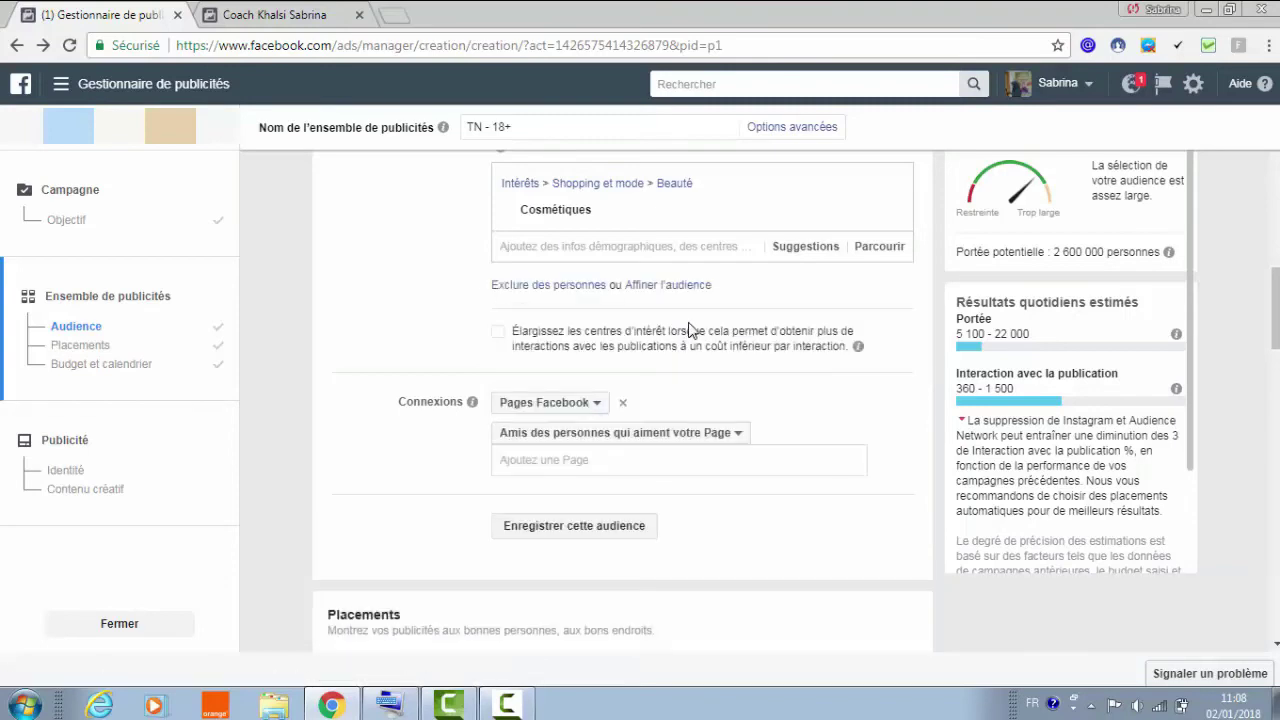
Choose Décoration téboulba as the Page for the friends-of-fans connection.
{"action": "left_click", "coordinate": [612, 458]}
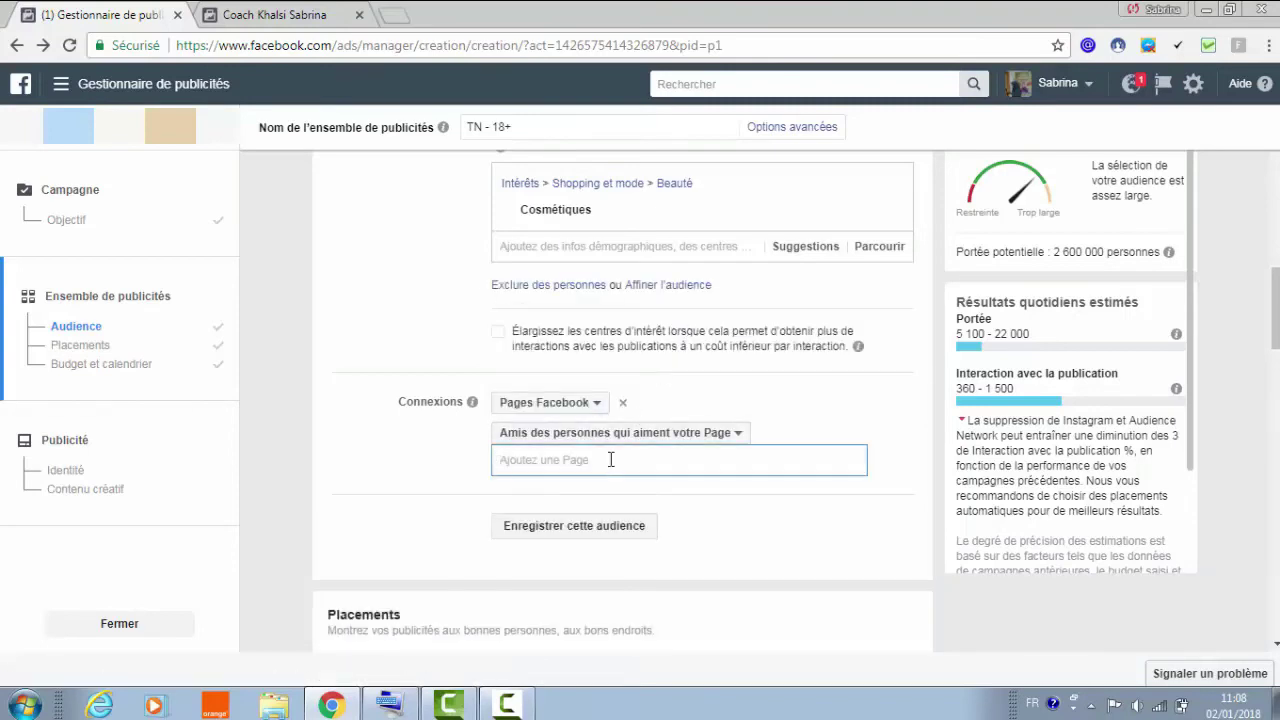
{"action": "type", "text": "t"}
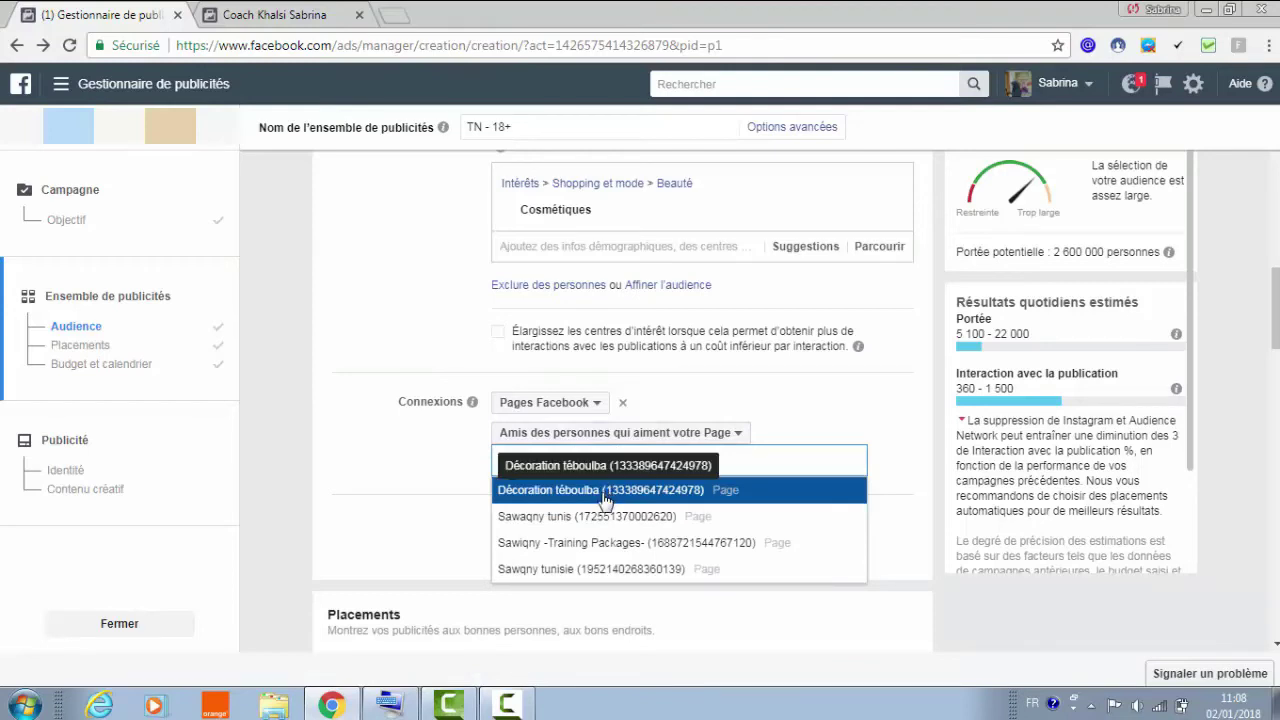
{"action": "left_click", "coordinate": [605, 490]}
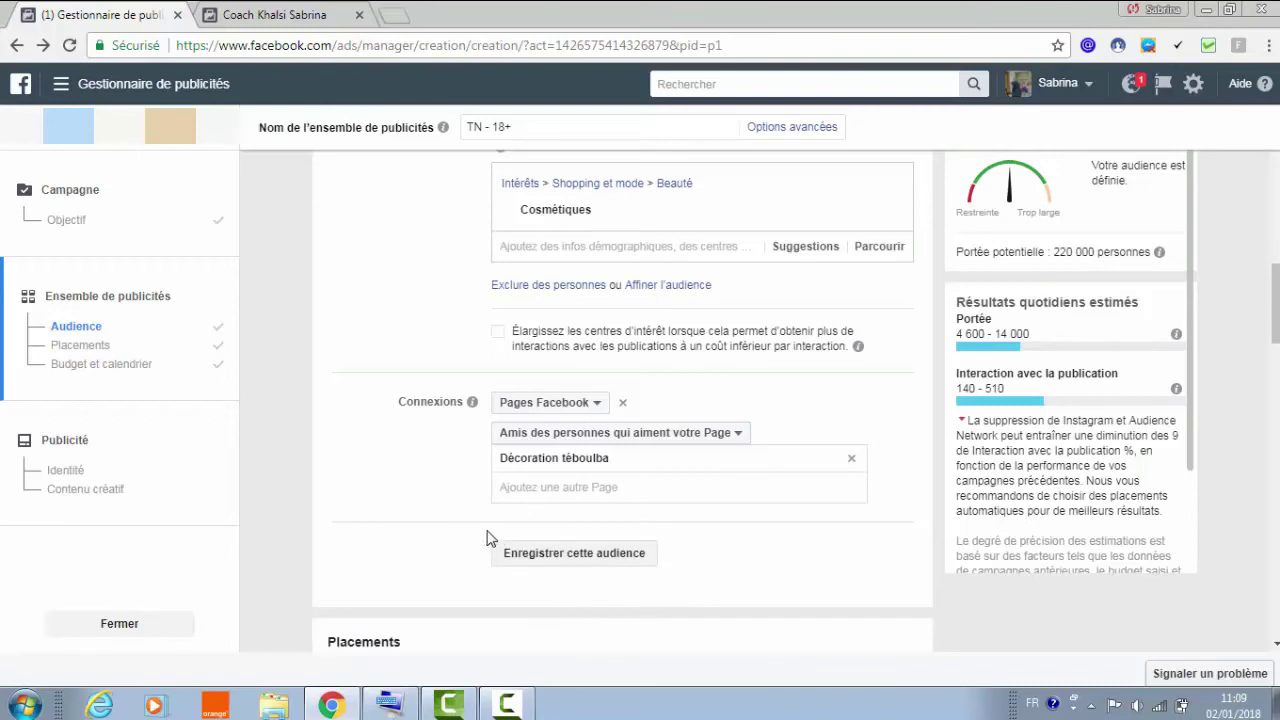
{"action": "left_click", "coordinate": [558, 561]}
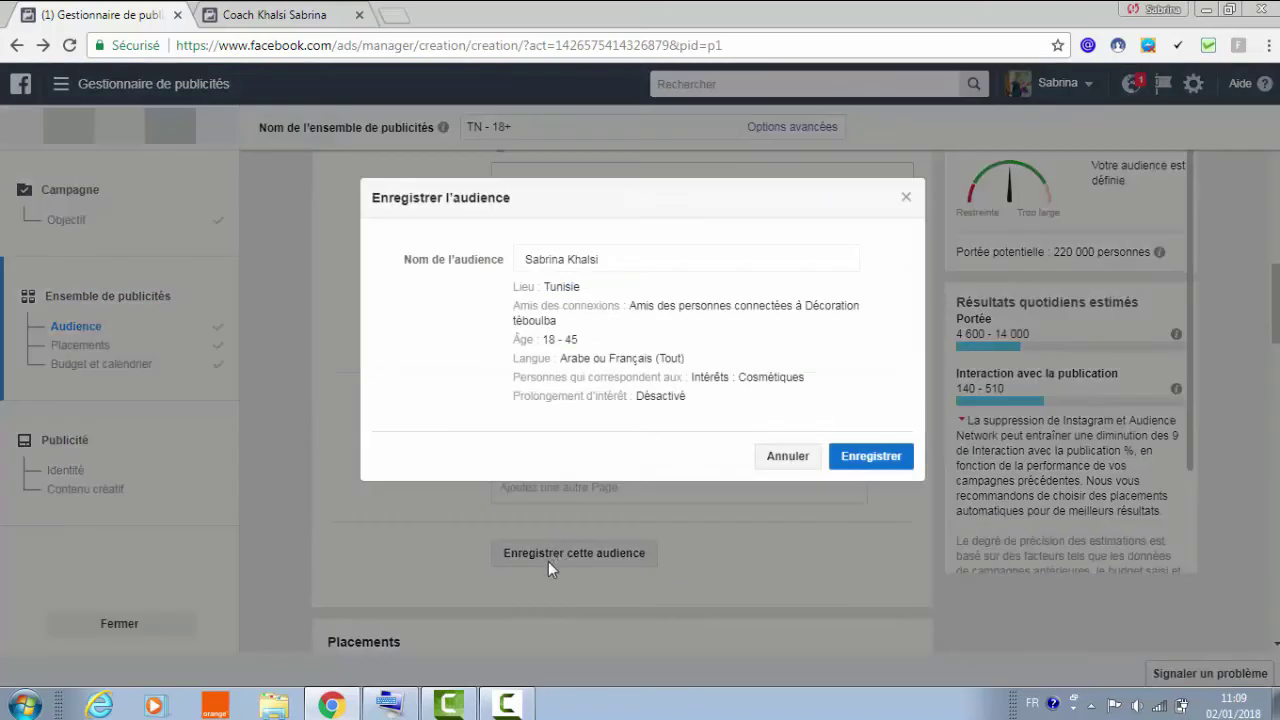
{"action": "left_click_drag", "start_coordinate": [606, 259], "coordinate": [512, 265]}
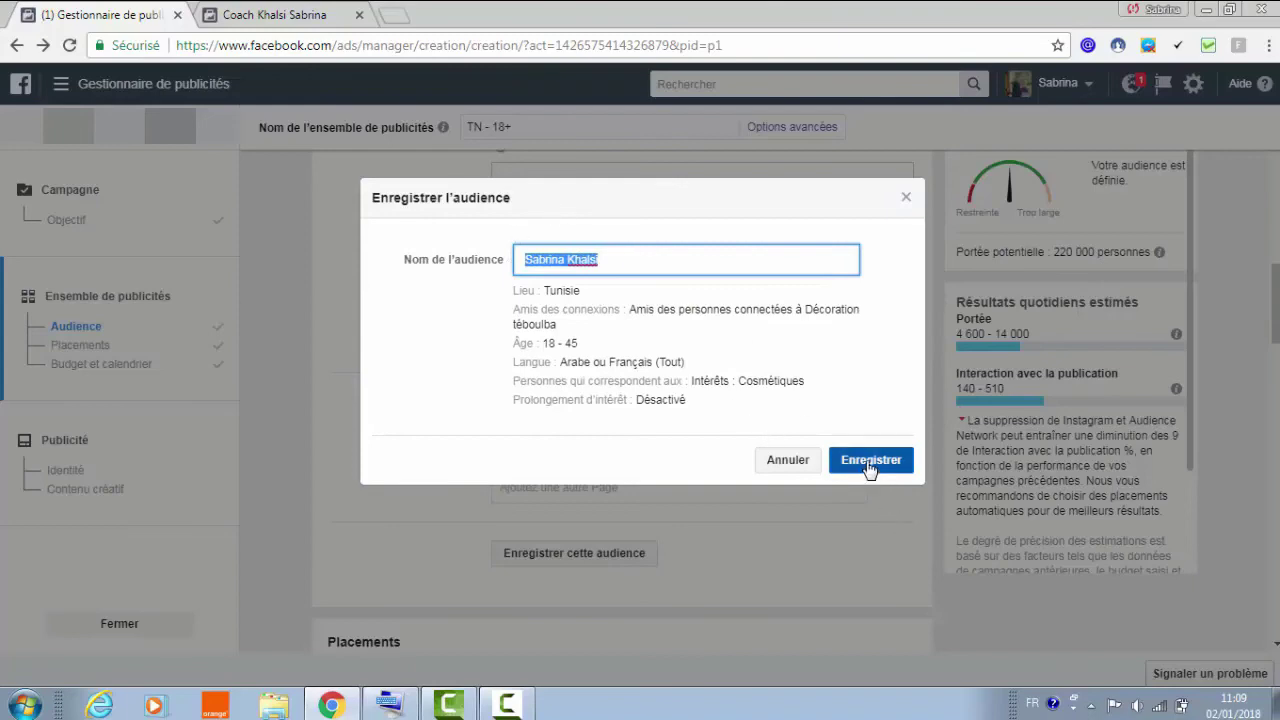
{"action": "left_click", "coordinate": [776, 464]}
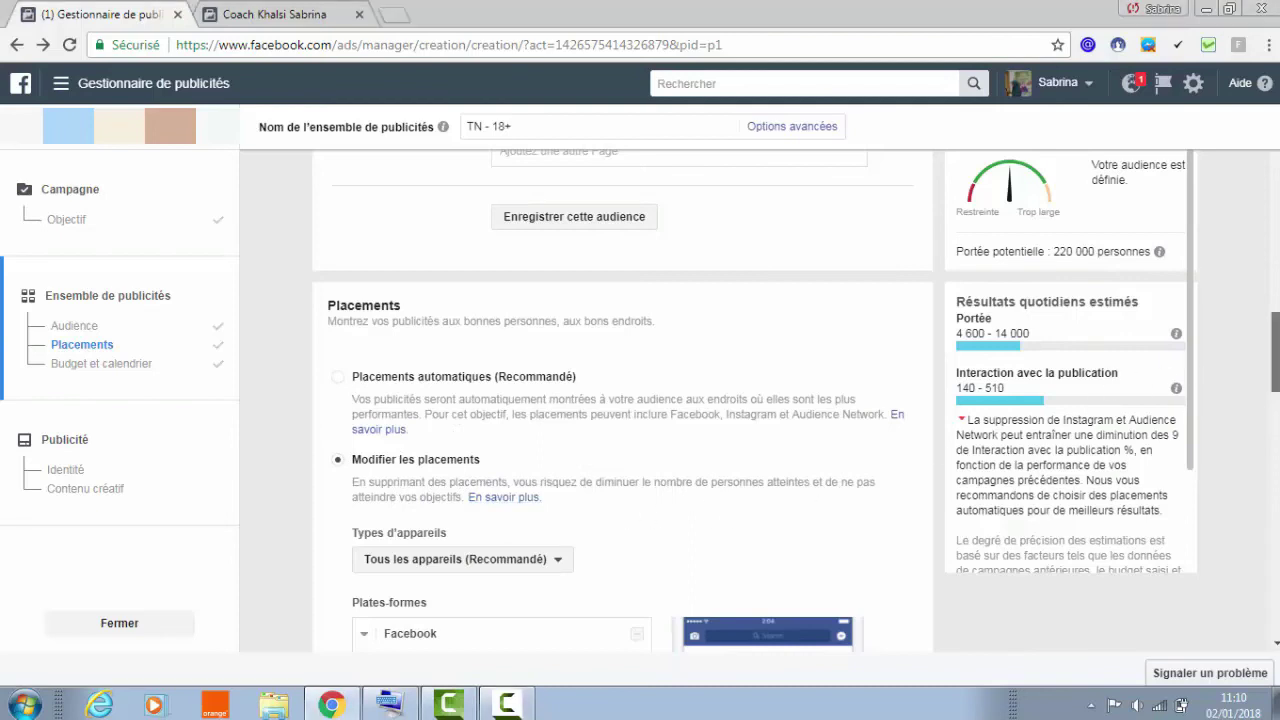
Add Instagram and Audience Network to the ad set's placement platforms.
{"action": "scroll", "coordinate": [1277, 392], "scroll_direction": "down", "scroll_amount": 3}
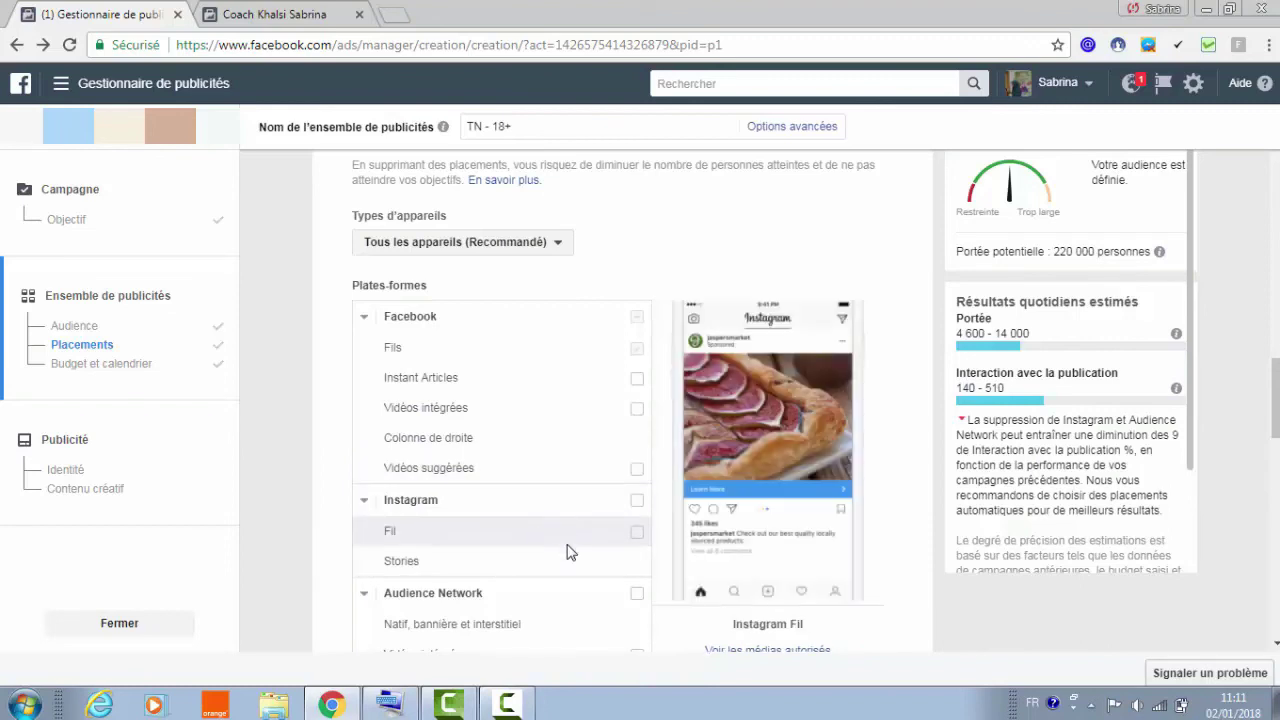
{"action": "left_click_drag", "start_coordinate": [1275, 400], "coordinate": [1275, 430]}
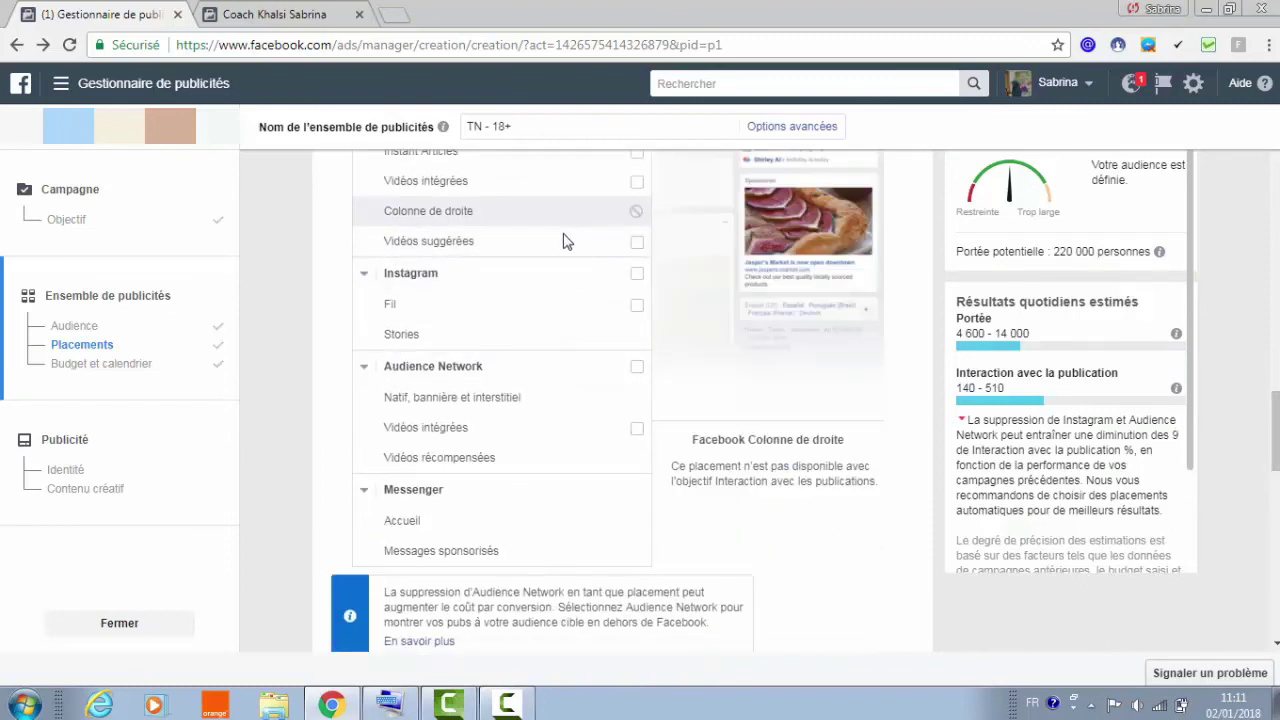
{"action": "left_click", "coordinate": [637, 276]}
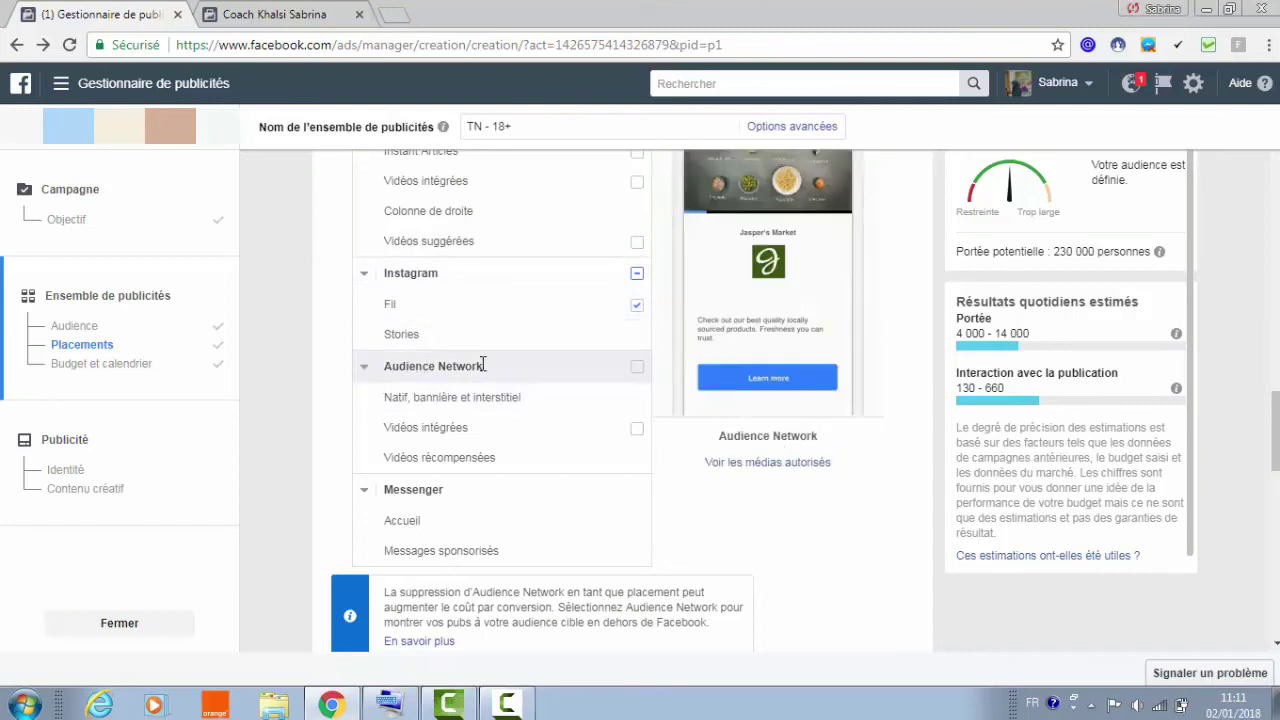
{"action": "left_click", "coordinate": [637, 367]}
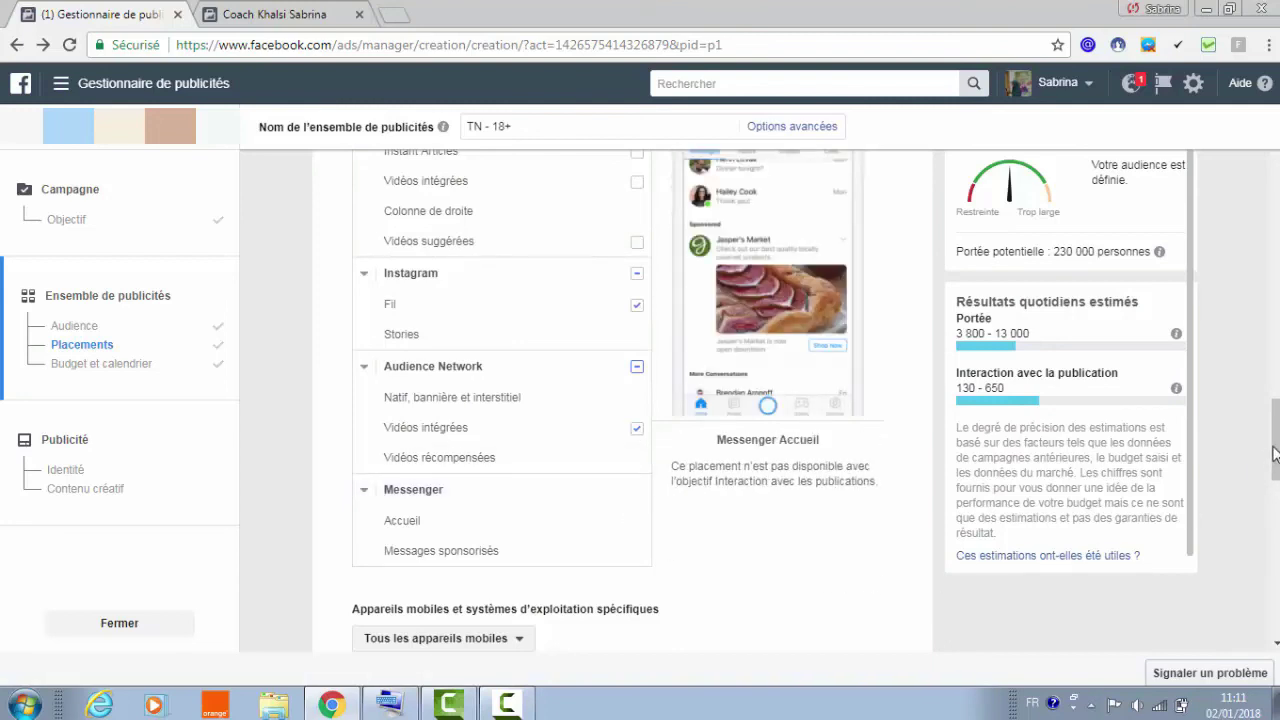
Review the choices for specific mobile devices and operating systems in the placement settings.
{"action": "left_click_drag", "start_coordinate": [1274, 453], "coordinate": [1268, 509]}
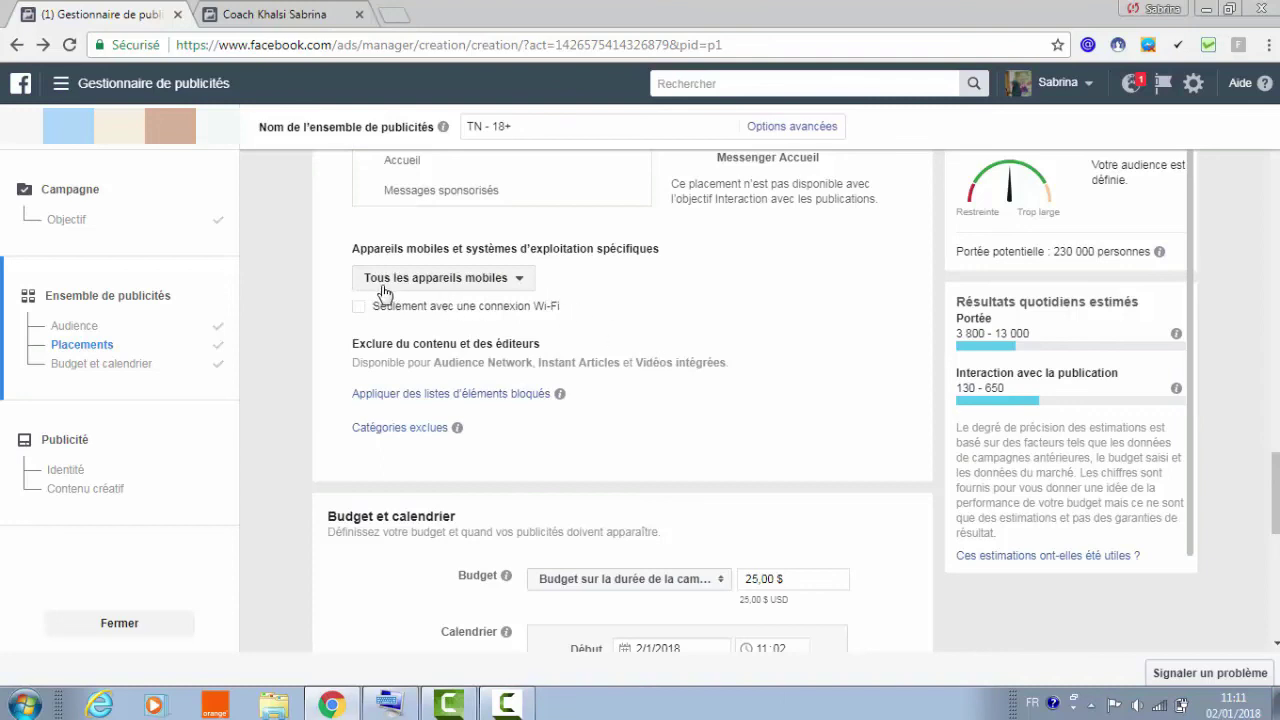
{"action": "left_click", "coordinate": [521, 284]}
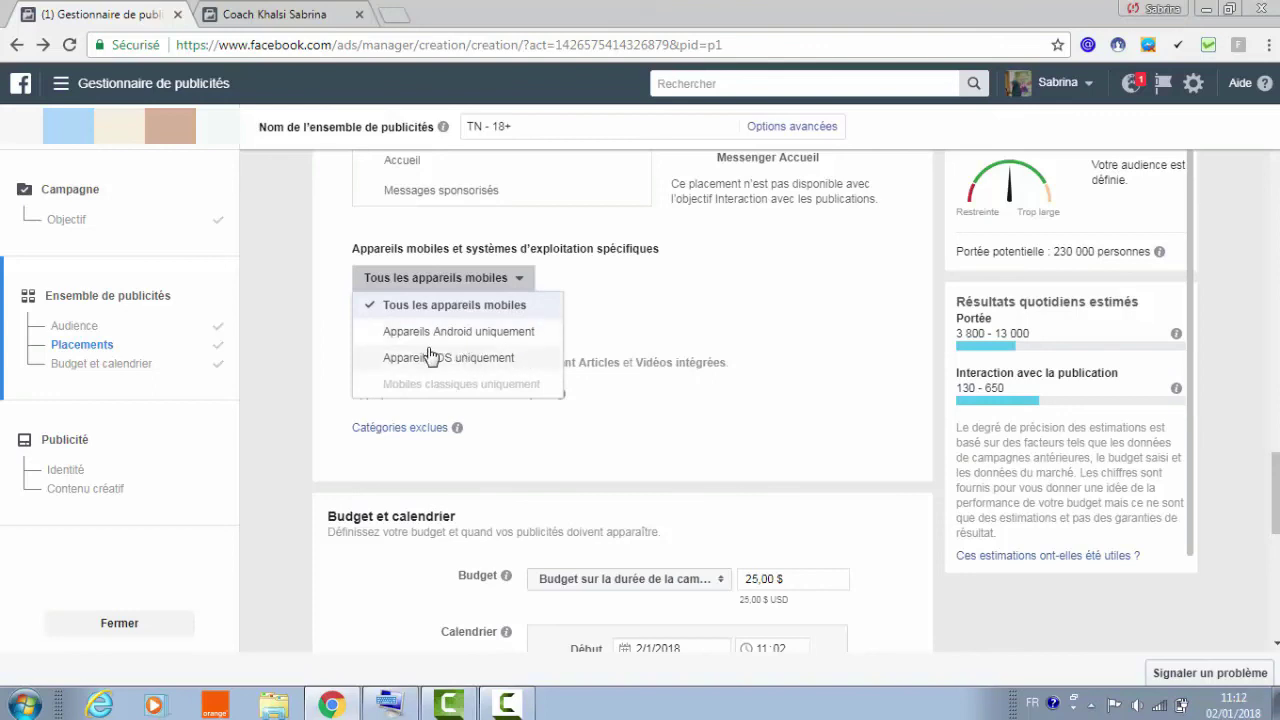
{"action": "left_click", "coordinate": [615, 335]}
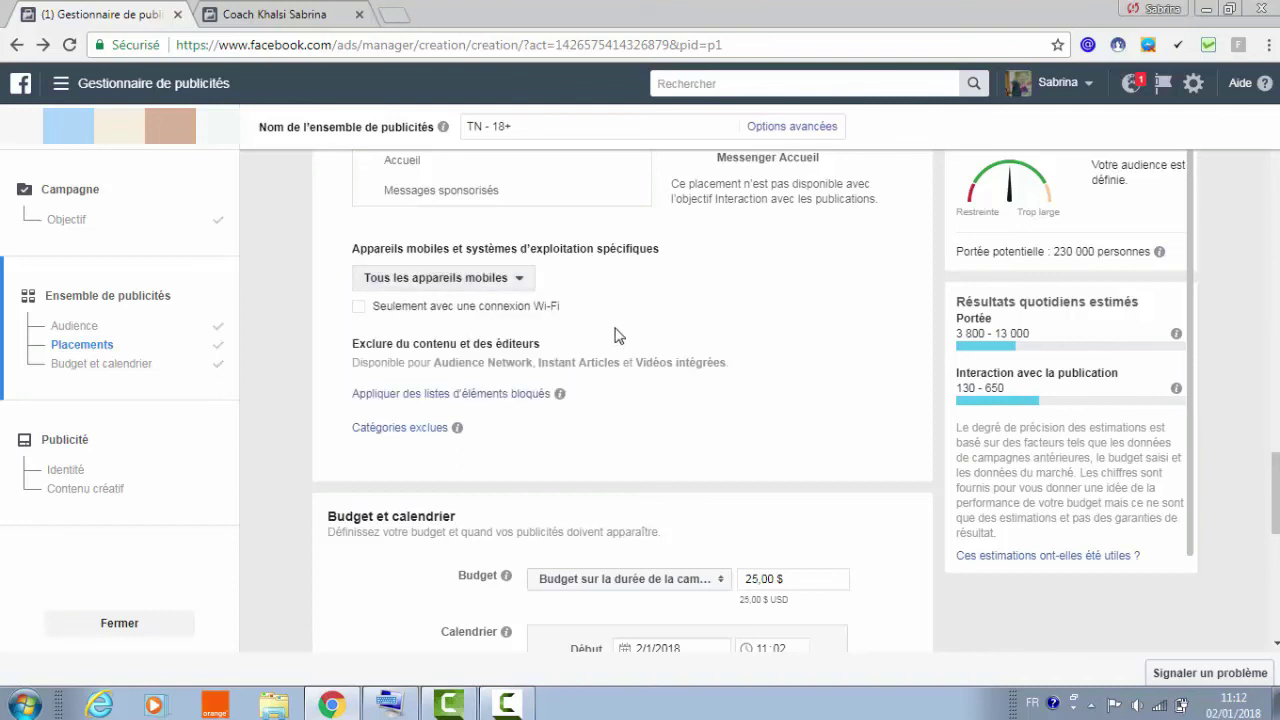